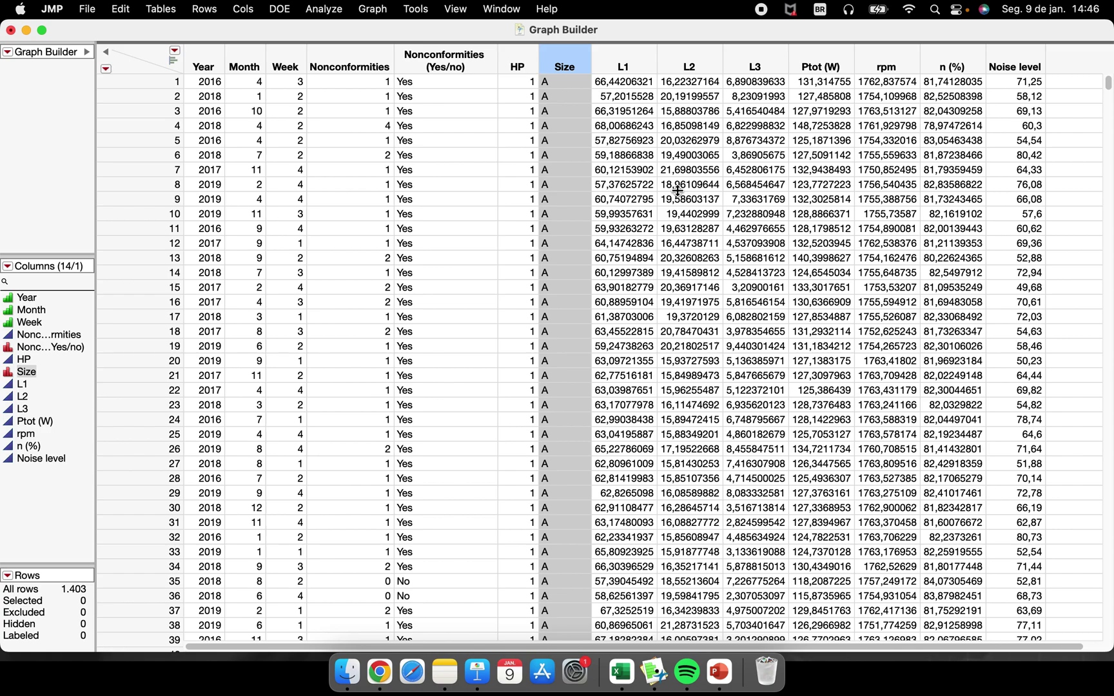
# Step: Start Graph Builder for the open data table and enlarge its window to fill the screen
pyautogui.click(585, 202)
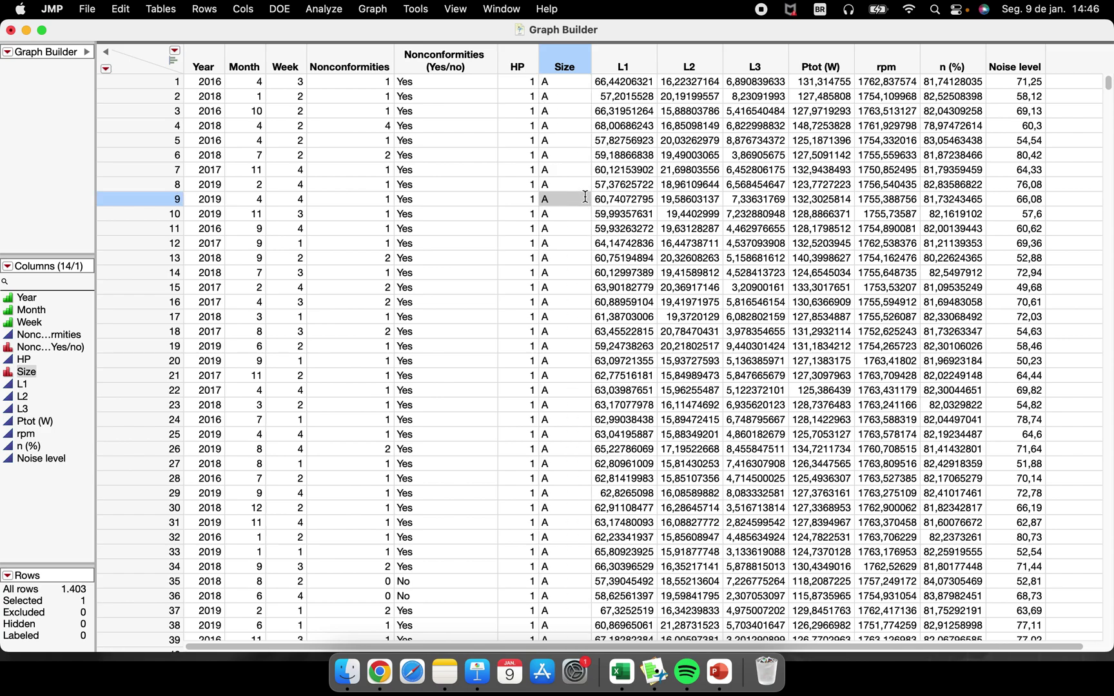
pyautogui.click(374, 9)
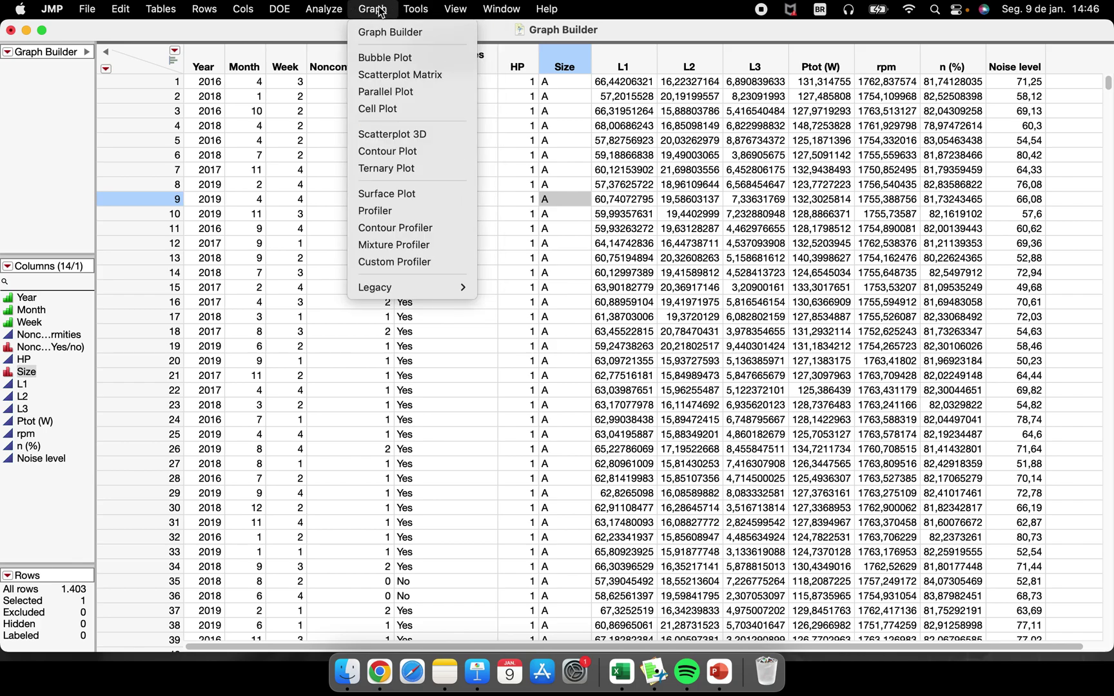
pyautogui.click(440, 31)
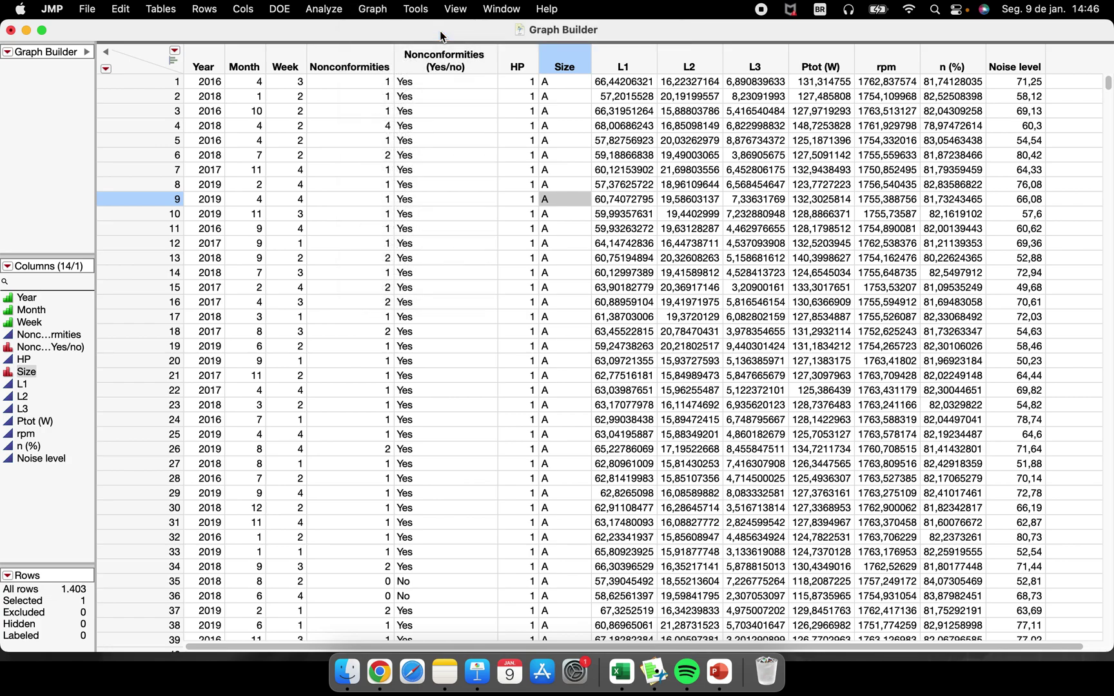
pyautogui.moveTo(217, 98); pyautogui.dragTo(325, 98)
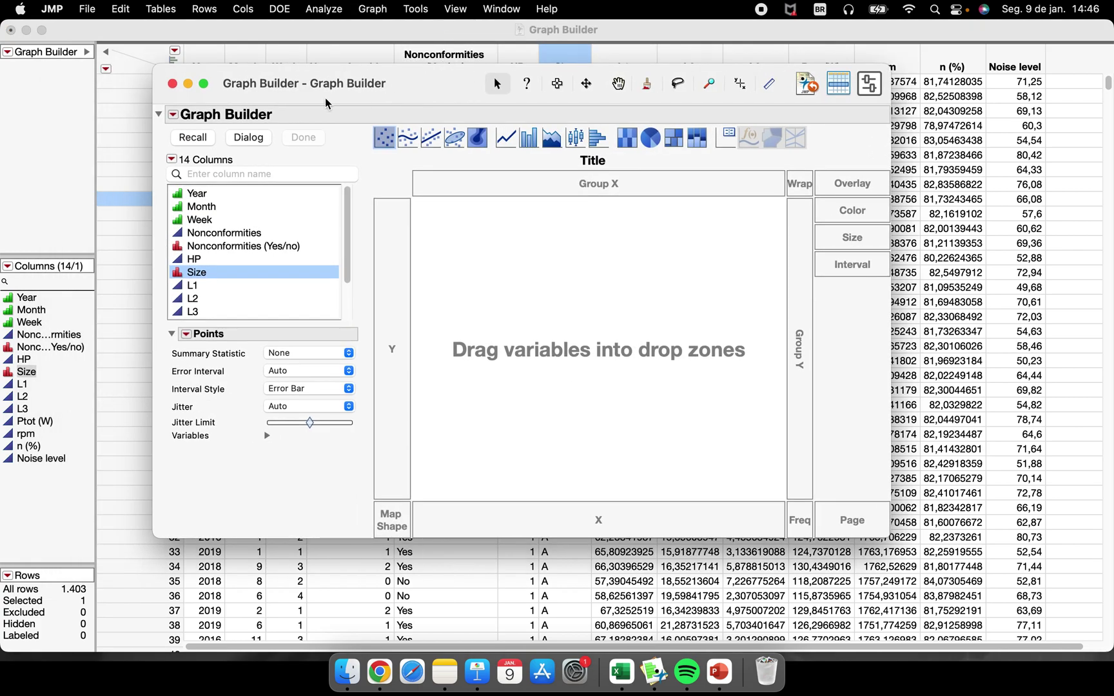
pyautogui.click(205, 84)
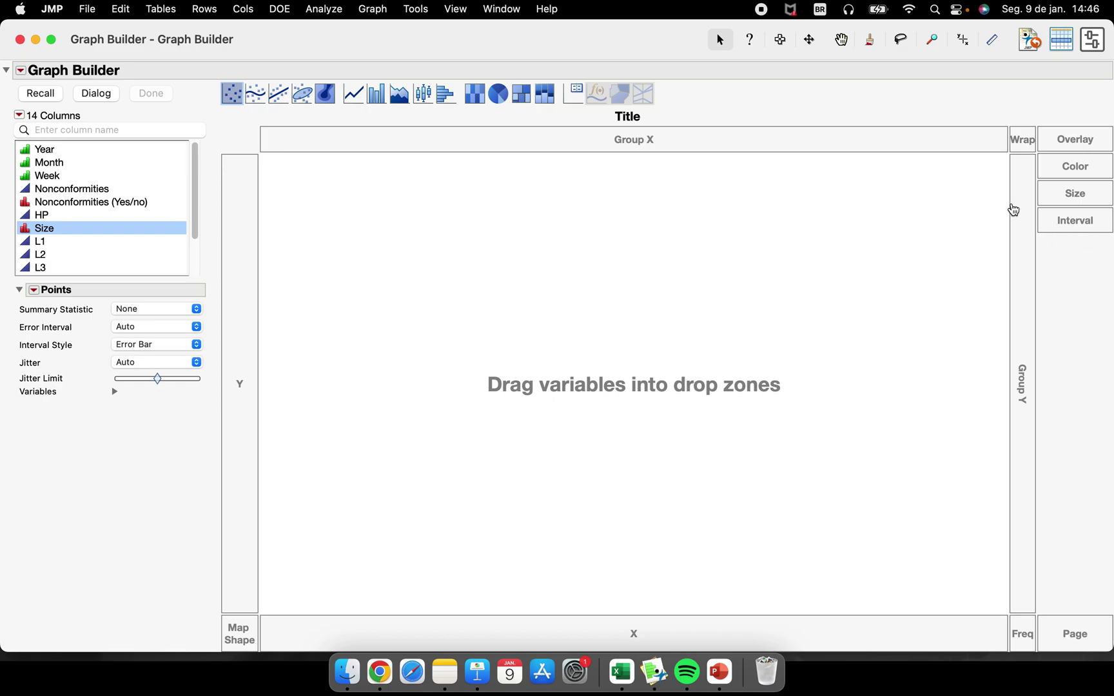
# Step: Plot the n (%) column on the Y axis
pyautogui.moveTo(227, 114)
pyautogui.mouseDown()
pyautogui.moveTo(260, 105)
pyautogui.moveTo(305, 104)
pyautogui.moveTo(320, 118)
pyautogui.moveTo(356, 102)
pyautogui.moveTo(416, 118)
pyautogui.moveTo(435, 103)
pyautogui.moveTo(549, 111)
pyautogui.mouseUp()
pyautogui.moveTo(217, 137)
pyautogui.mouseDown()
pyautogui.moveTo(202, 295)
pyautogui.moveTo(1, 304)
pyautogui.moveTo(4, 142)
pyautogui.moveTo(165, 119)
pyautogui.moveTo(197, 213)
pyautogui.moveTo(193, 162)
pyautogui.mouseUp()
pyautogui.moveTo(221, 116)
pyautogui.mouseDown()
pyautogui.moveTo(593, 111)
pyautogui.moveTo(516, 64)
pyautogui.moveTo(221, 73)
pyautogui.moveTo(221, 107)
pyautogui.moveTo(276, 114)
pyautogui.mouseUp()
pyautogui.moveTo(193, 212); pyautogui.dragTo(196, 248)
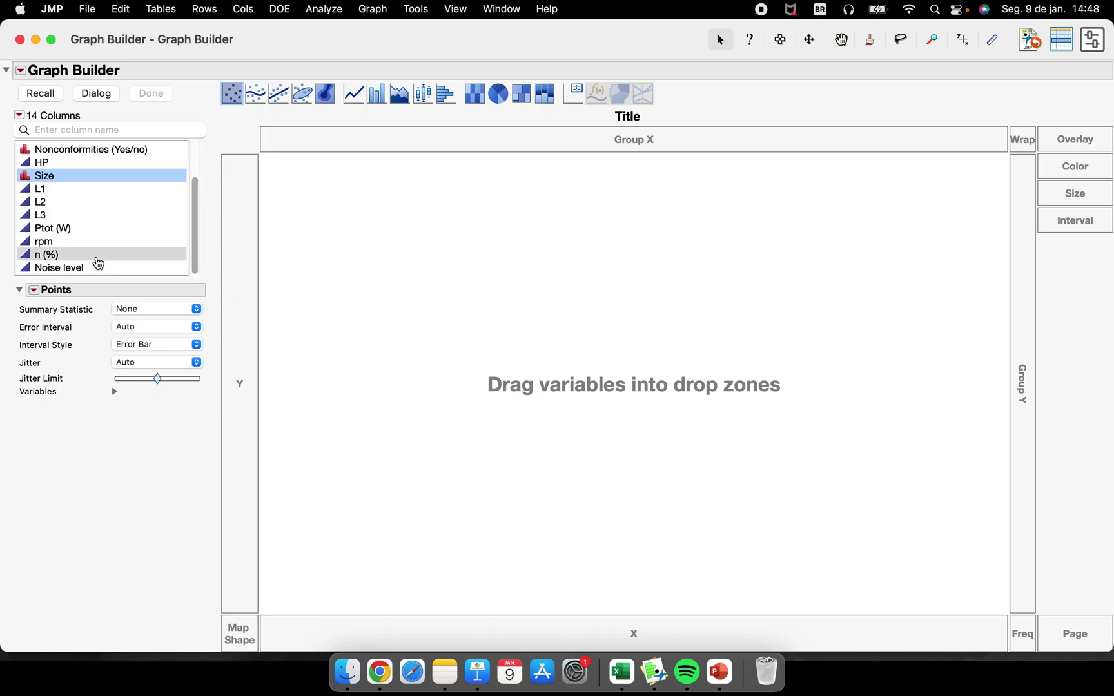
pyautogui.click(76, 256)
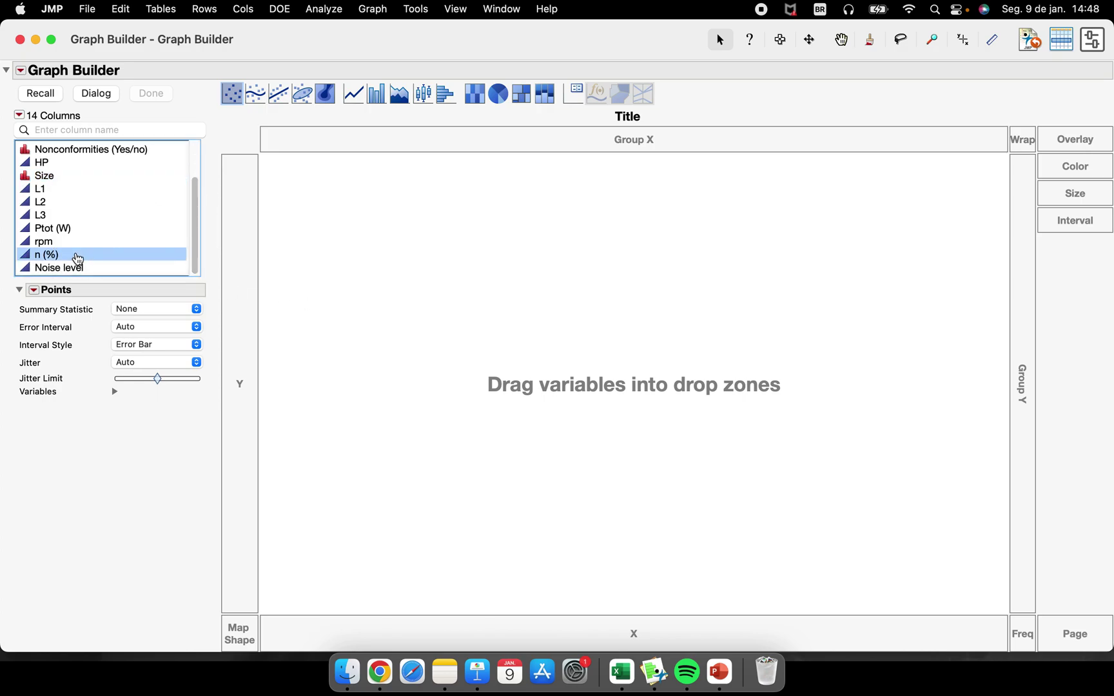
pyautogui.moveTo(77, 259); pyautogui.dragTo(660, 639)
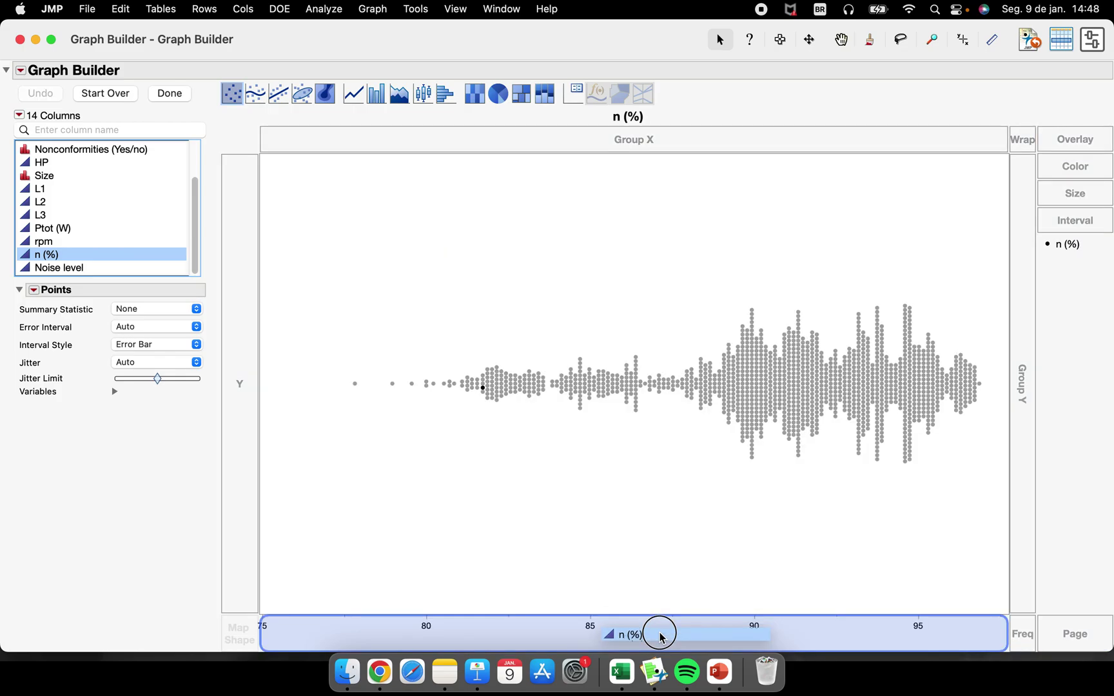
pyautogui.moveTo(660, 638); pyautogui.dragTo(240, 378)
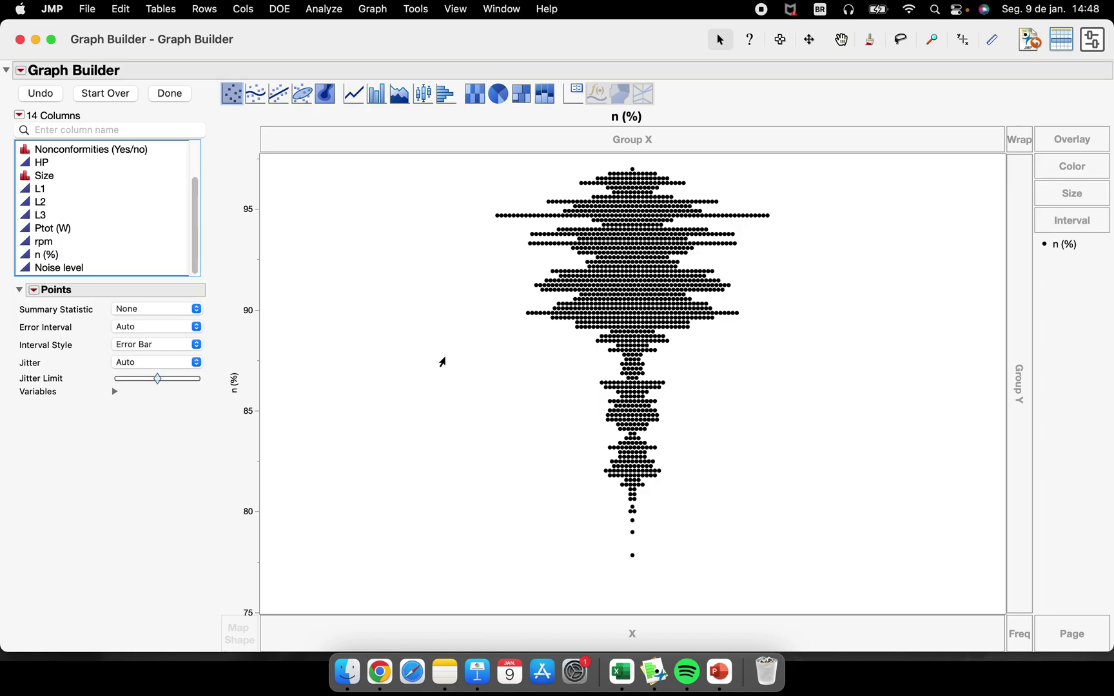
# Step: Assign Year to the X axis so n (%) is plotted per year
pyautogui.scroll(3, 184, 213)
pyautogui.click(72, 150)
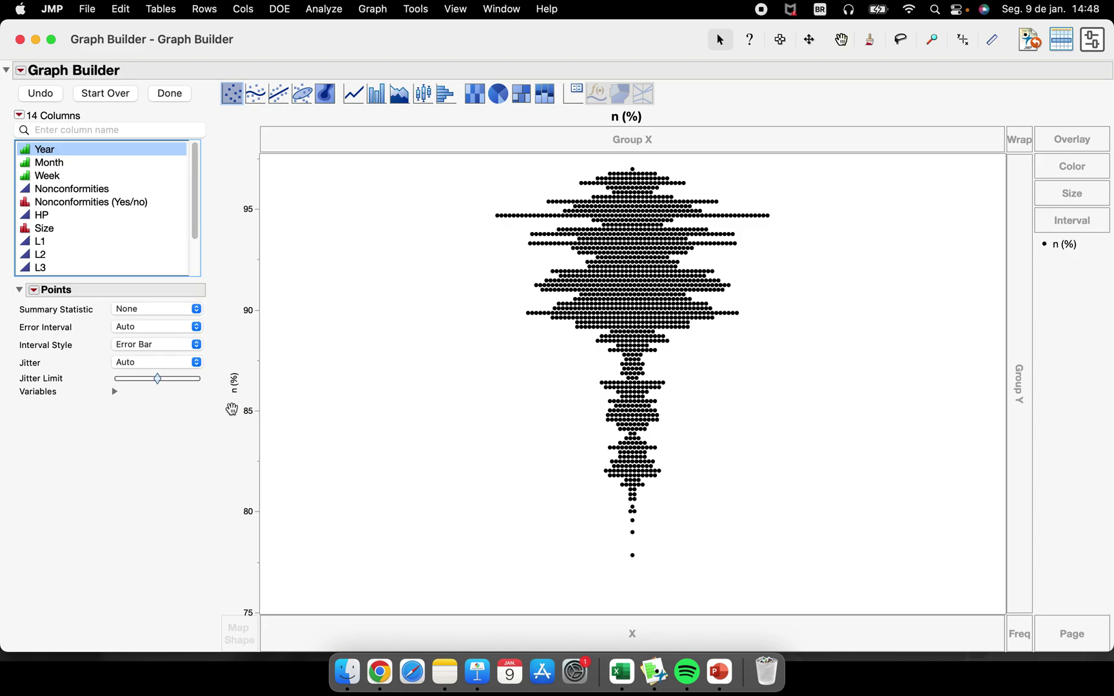
pyautogui.moveTo(77, 153); pyautogui.dragTo(666, 639)
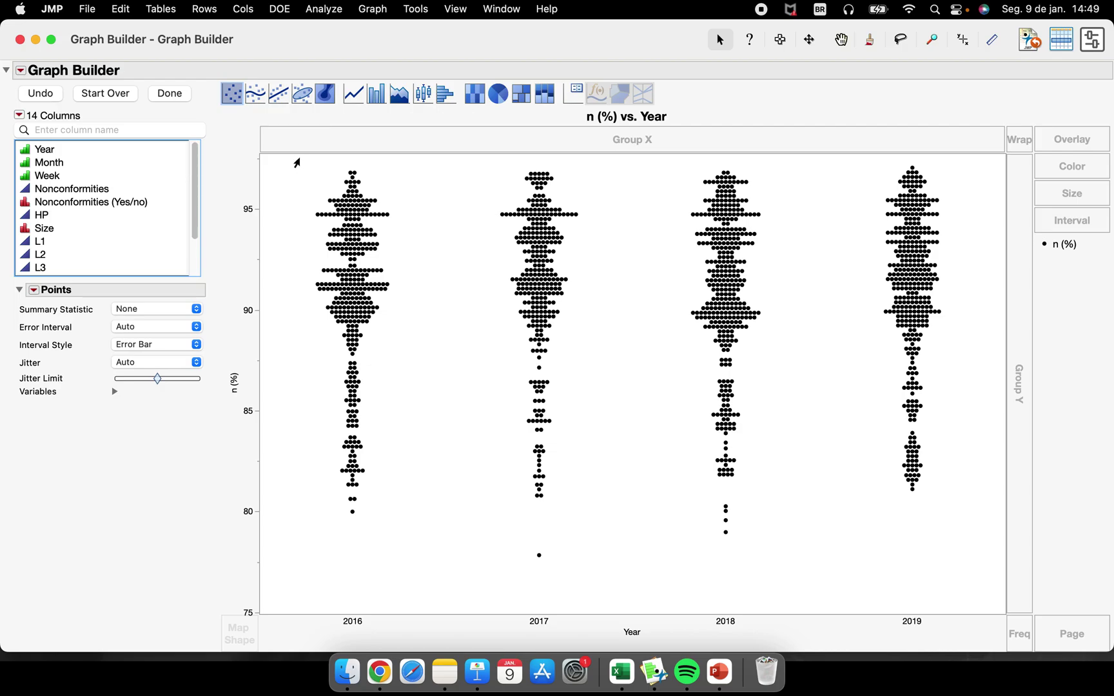
# Step: Highlight all the 2017 data points in the plot, and clear the selection
pyautogui.moveTo(303, 160)
pyautogui.mouseDown()
pyautogui.moveTo(356, 182)
pyautogui.moveTo(403, 334)
pyautogui.moveTo(410, 537)
pyautogui.moveTo(298, 160)
pyautogui.mouseUp()
pyautogui.moveTo(489, 158); pyautogui.dragTo(593, 566)
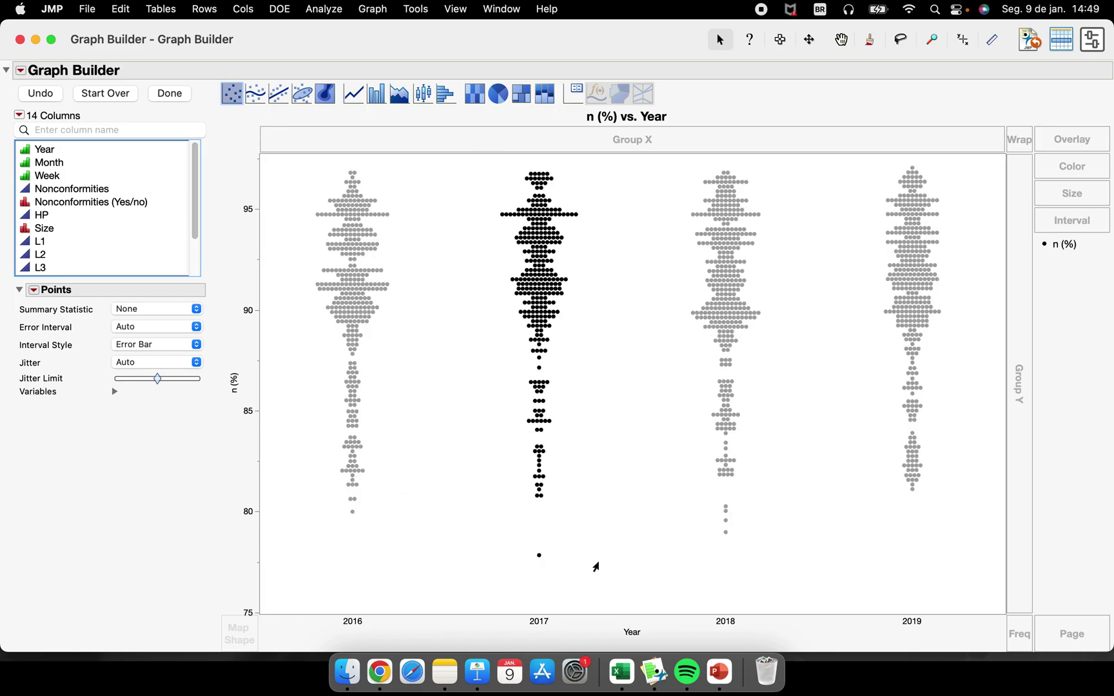
pyautogui.click(802, 319)
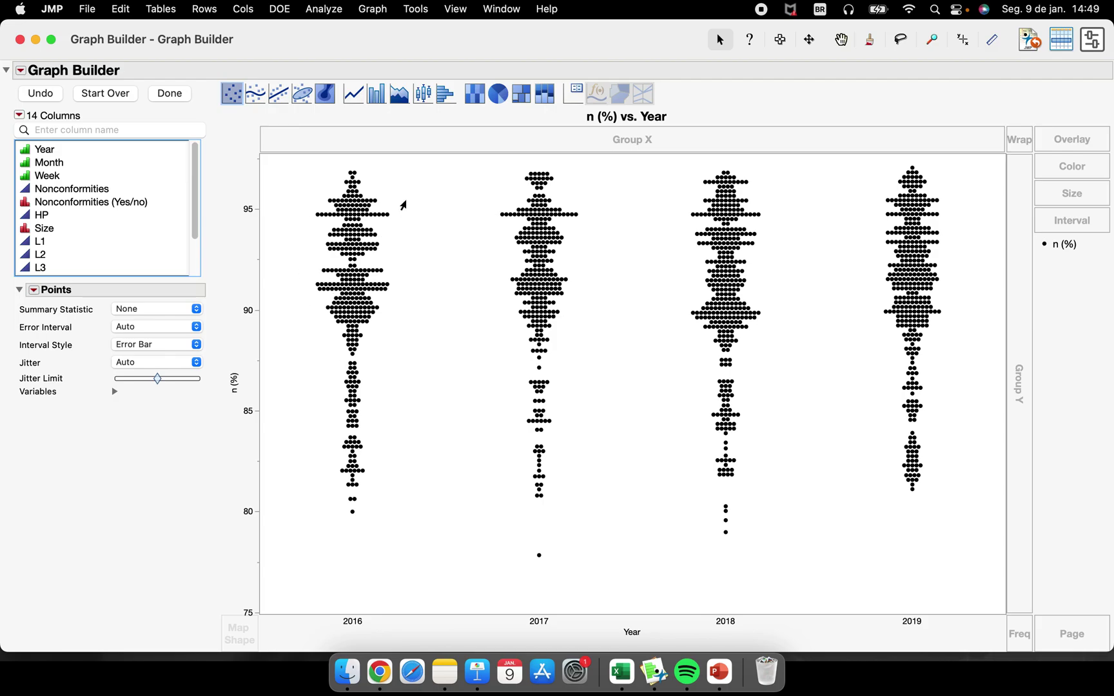
# Step: Change the point plot of n (%) by Year to box plots
pyautogui.click(424, 96)
pyautogui.moveTo(412, 111); pyautogui.dragTo(437, 84)
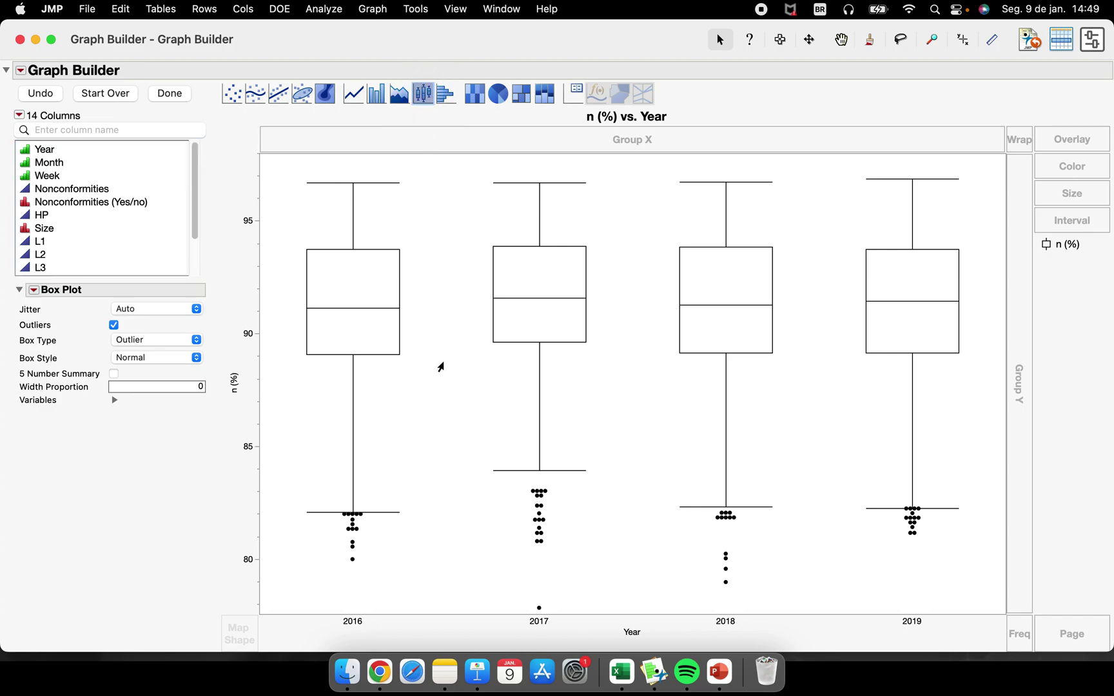
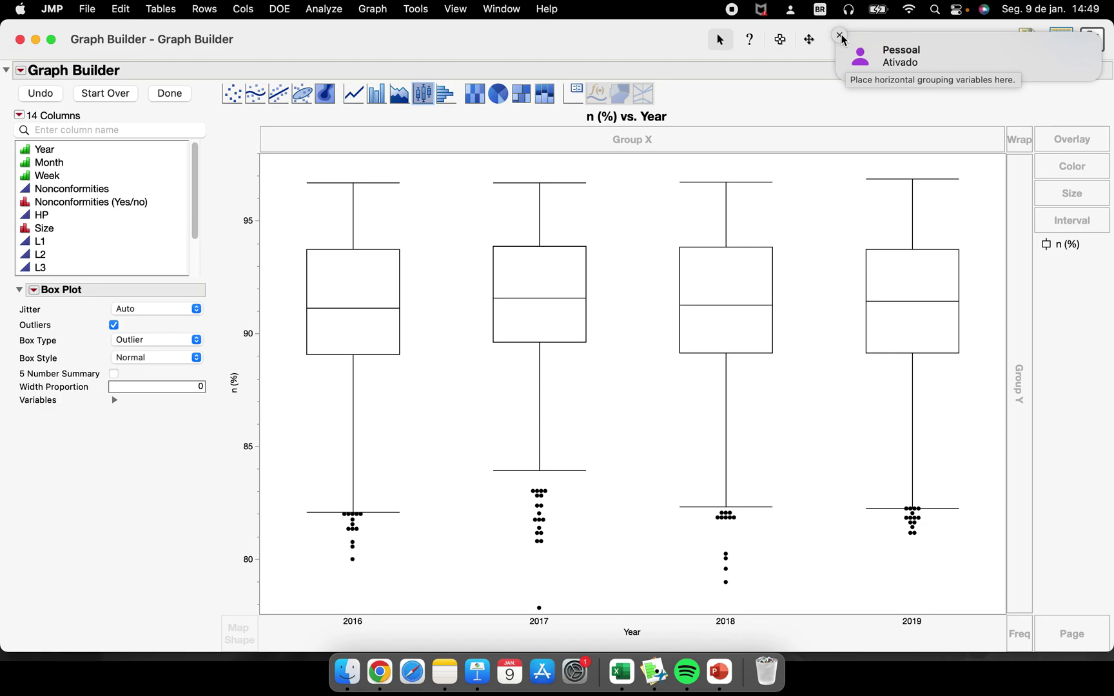
# Step: Try splitting the box plots by Size as the Group X, Group Y and Wrap variable
pyautogui.click(127, 227)
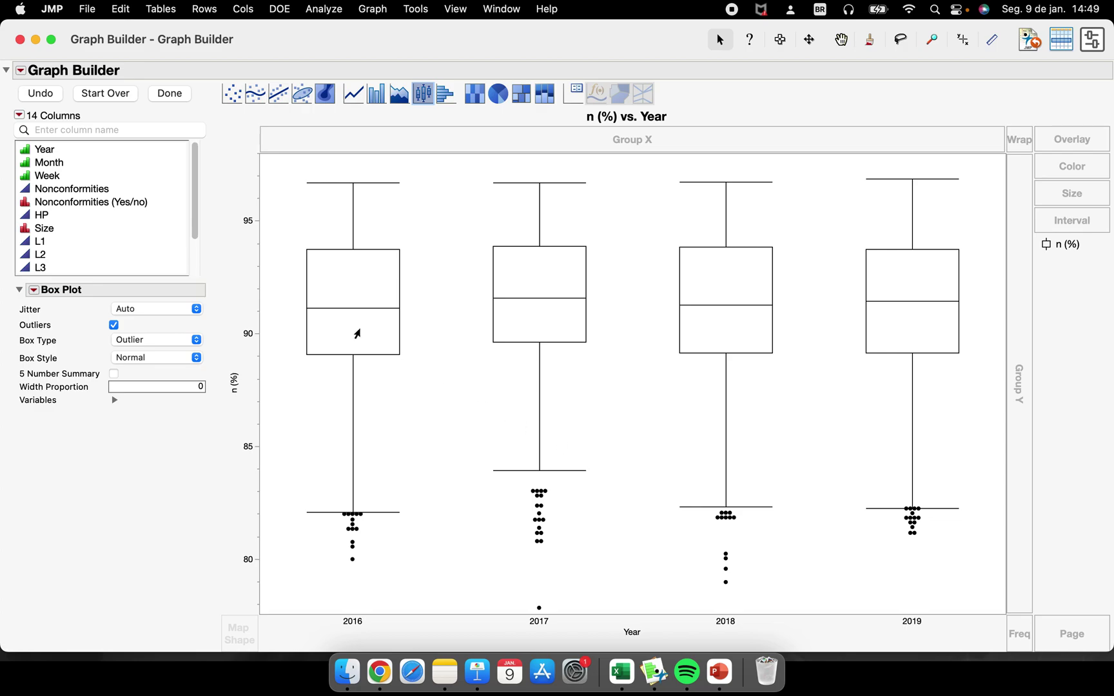
pyautogui.click(65, 230)
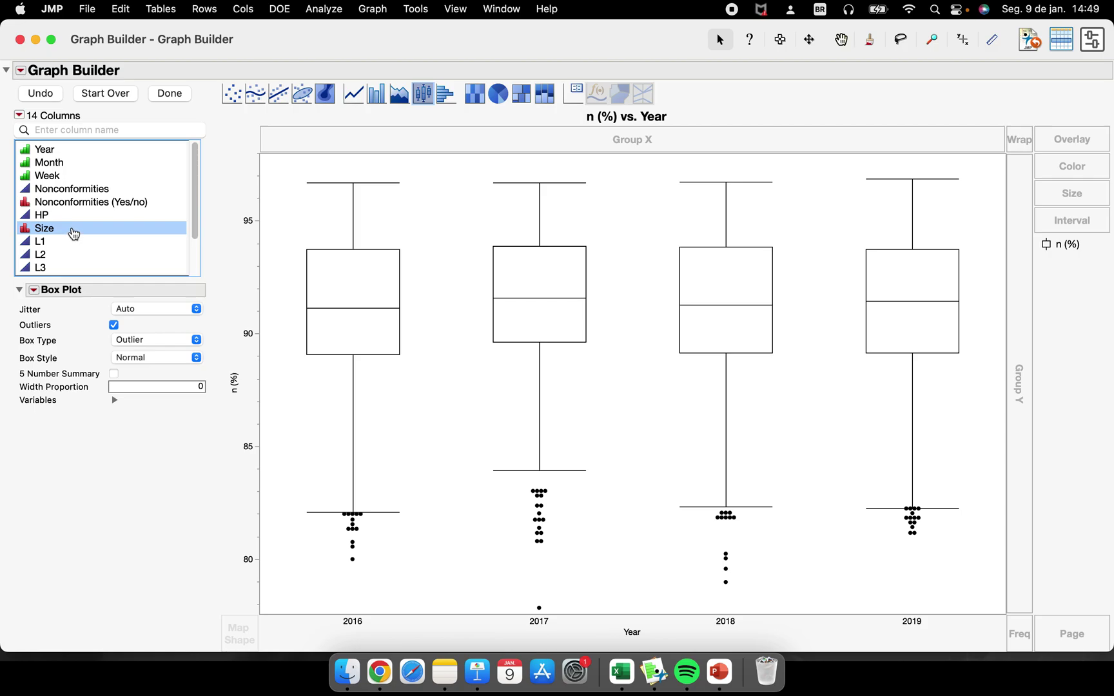
pyautogui.moveTo(74, 233); pyautogui.dragTo(733, 139)
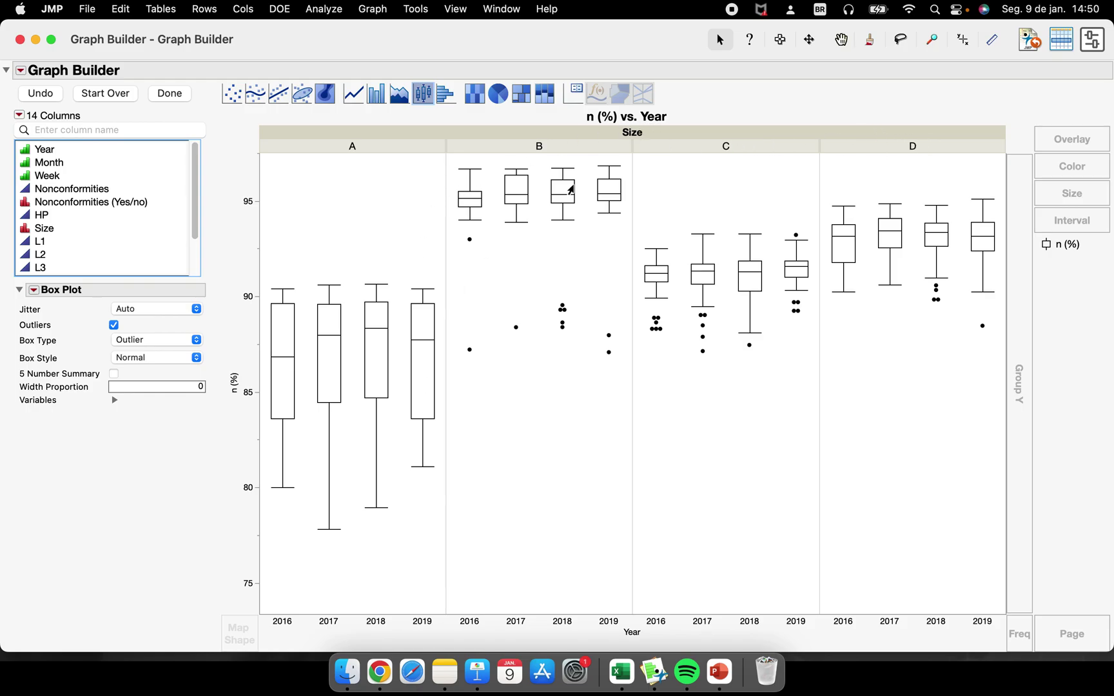
pyautogui.moveTo(632, 132); pyautogui.dragTo(1014, 409)
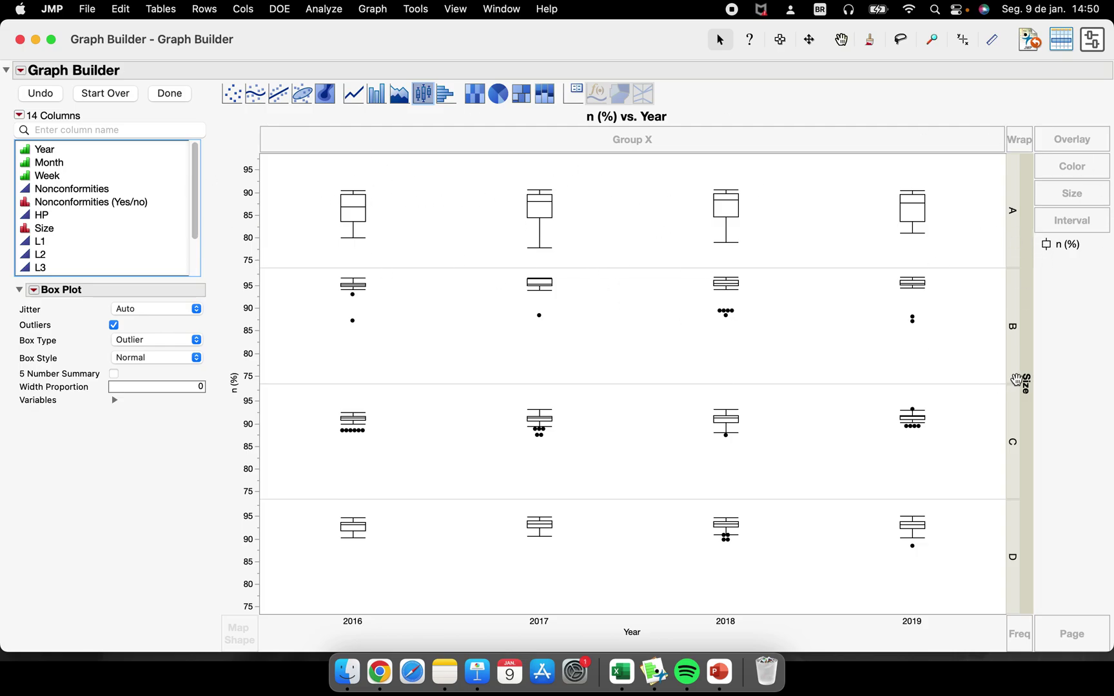
pyautogui.moveTo(1026, 382); pyautogui.dragTo(1017, 141)
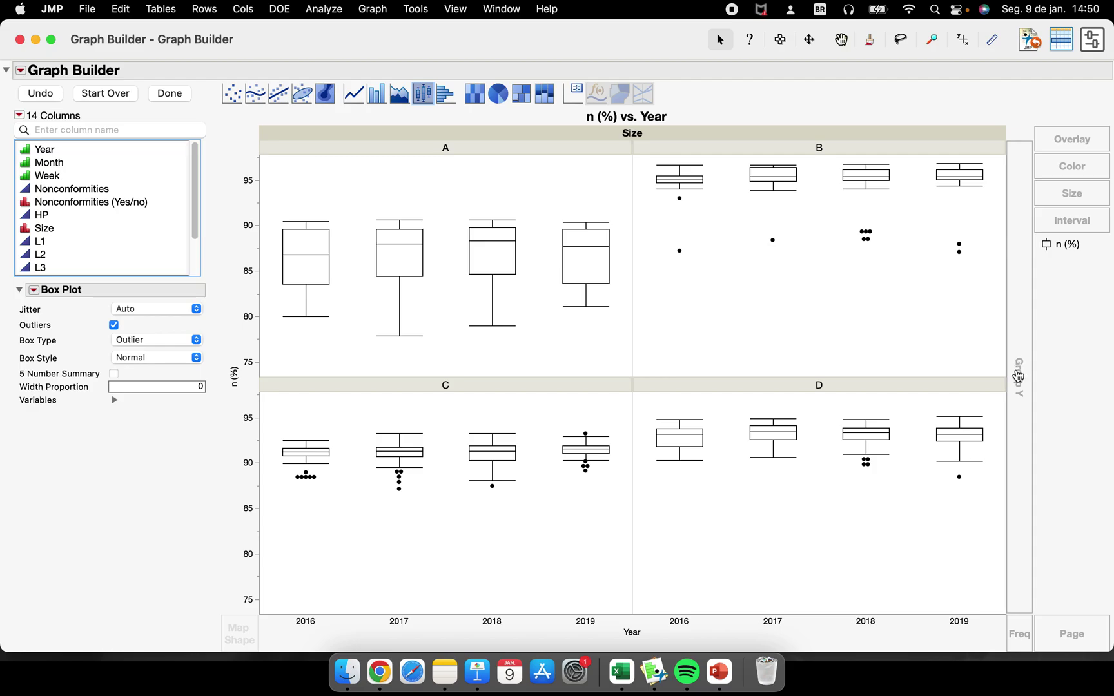
# Step: Make Size the Overlay variable so each year's box plots are coloured by size
pyautogui.moveTo(630, 133); pyautogui.dragTo(1072, 138)
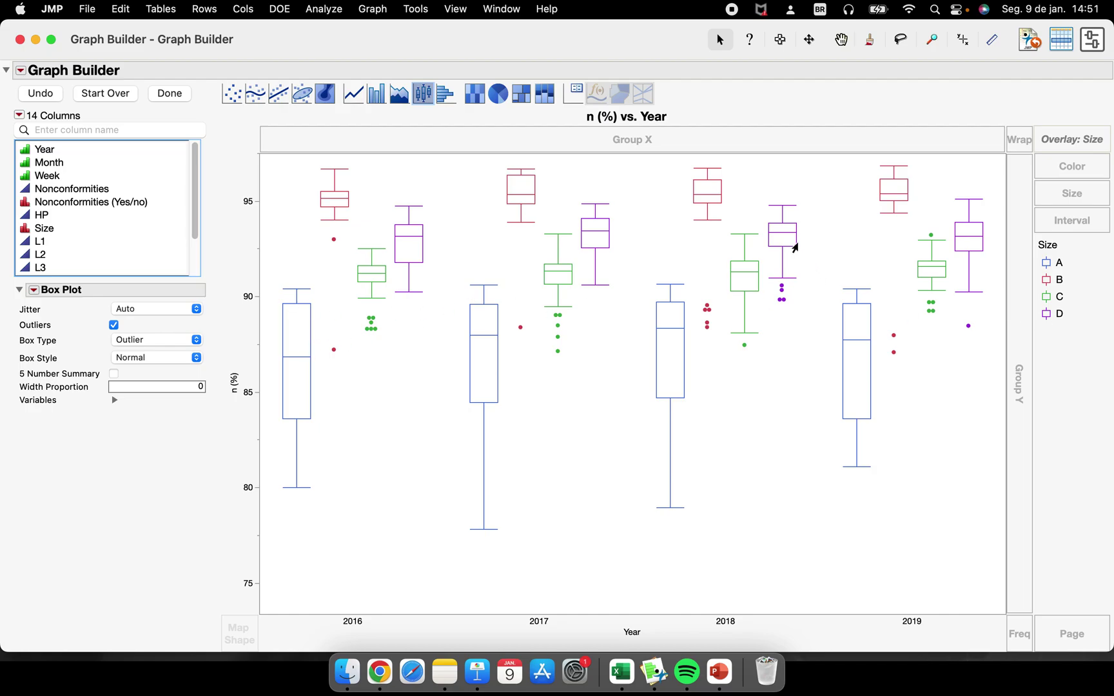
pyautogui.moveTo(403, 254)
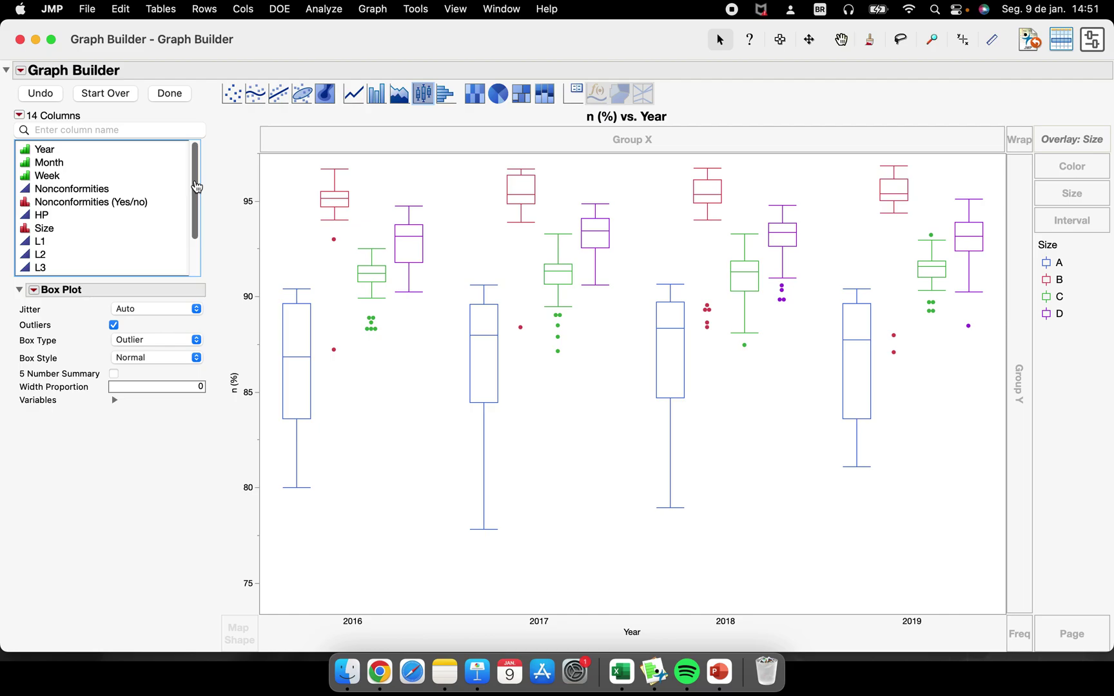
# Step: Add Noise level and Ptot (W) as separate Y-axis panels beneath the n (%) panel
pyautogui.moveTo(197, 187); pyautogui.dragTo(198, 234)
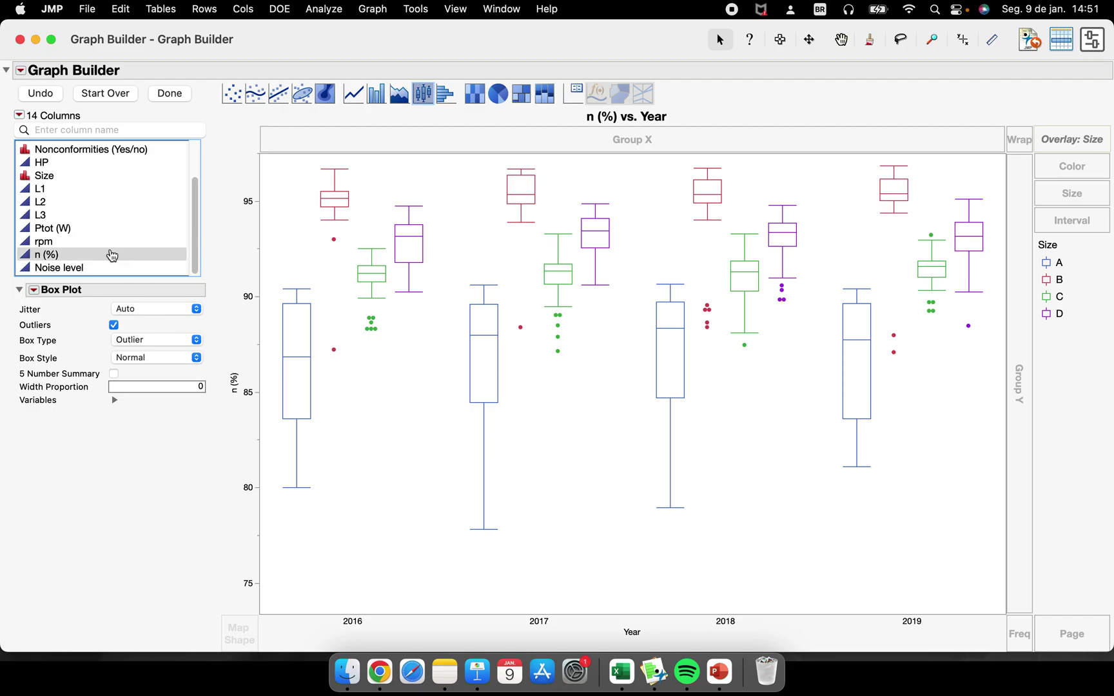
pyautogui.click(94, 270)
pyautogui.moveTo(97, 272); pyautogui.dragTo(250, 540)
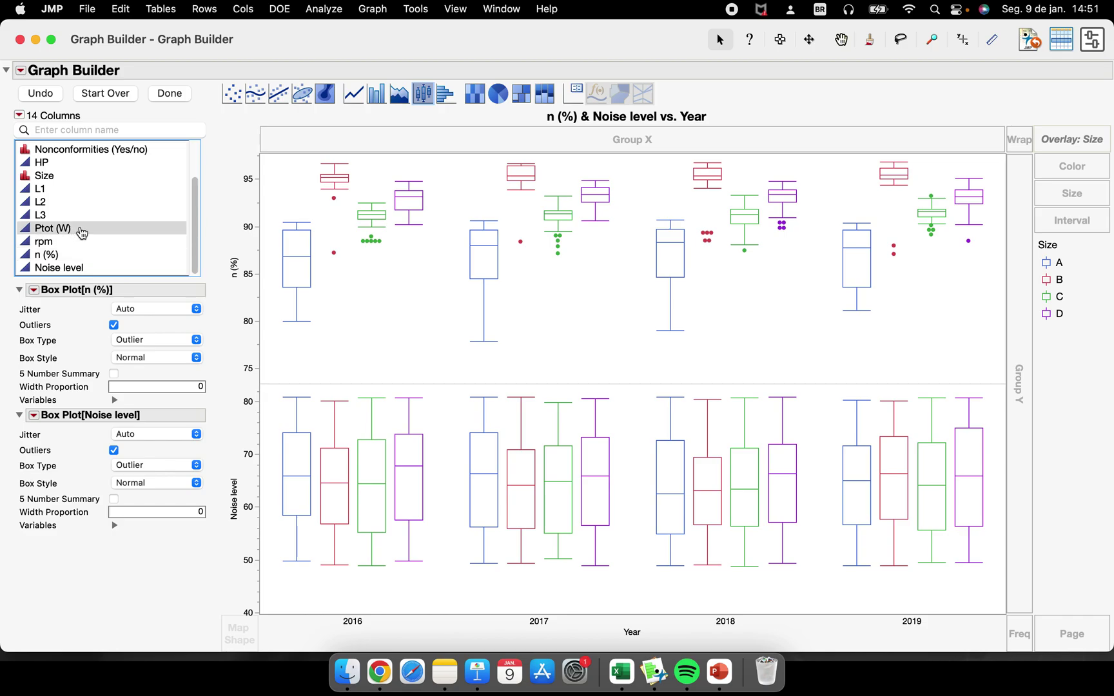
pyautogui.moveTo(82, 232); pyautogui.dragTo(248, 574)
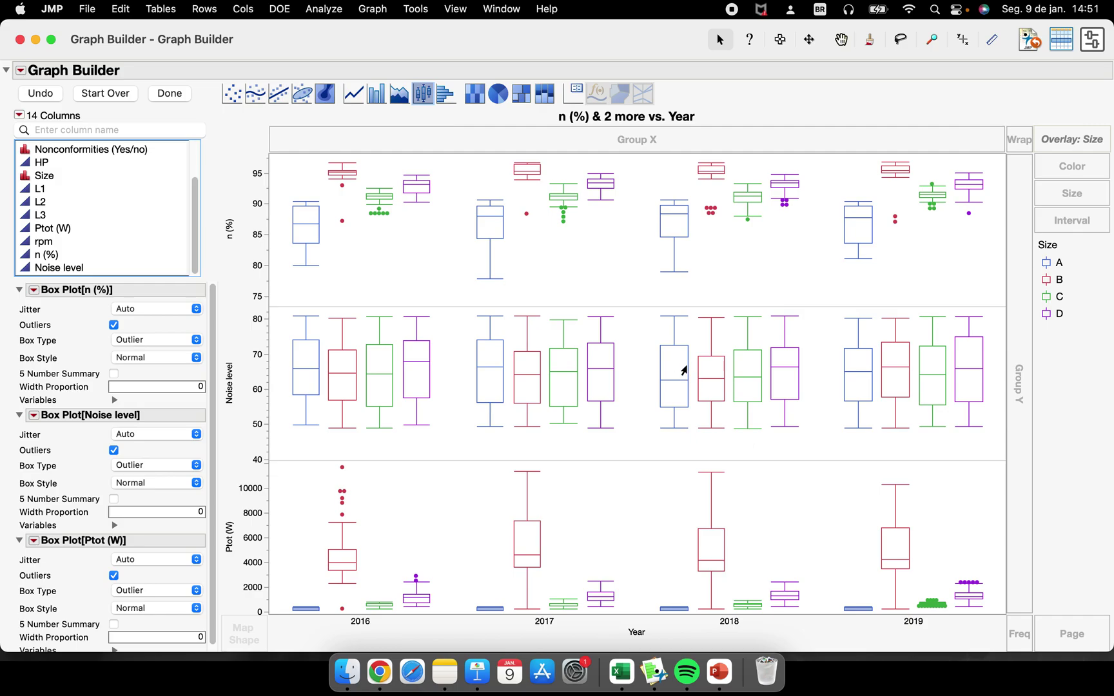
pyautogui.moveTo(684, 370)
# Step: Finish the graph to view it full screen without the control panel, and show the control panel again
pyautogui.moveTo(154, 110); pyautogui.dragTo(173, 98)
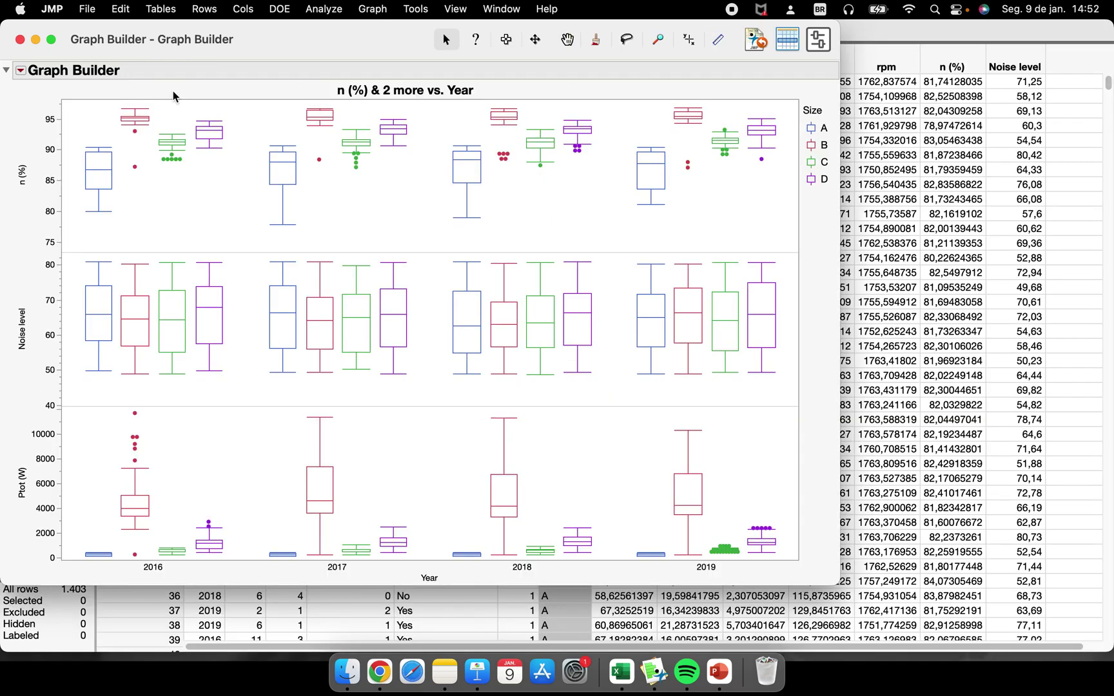
pyautogui.click(51, 39)
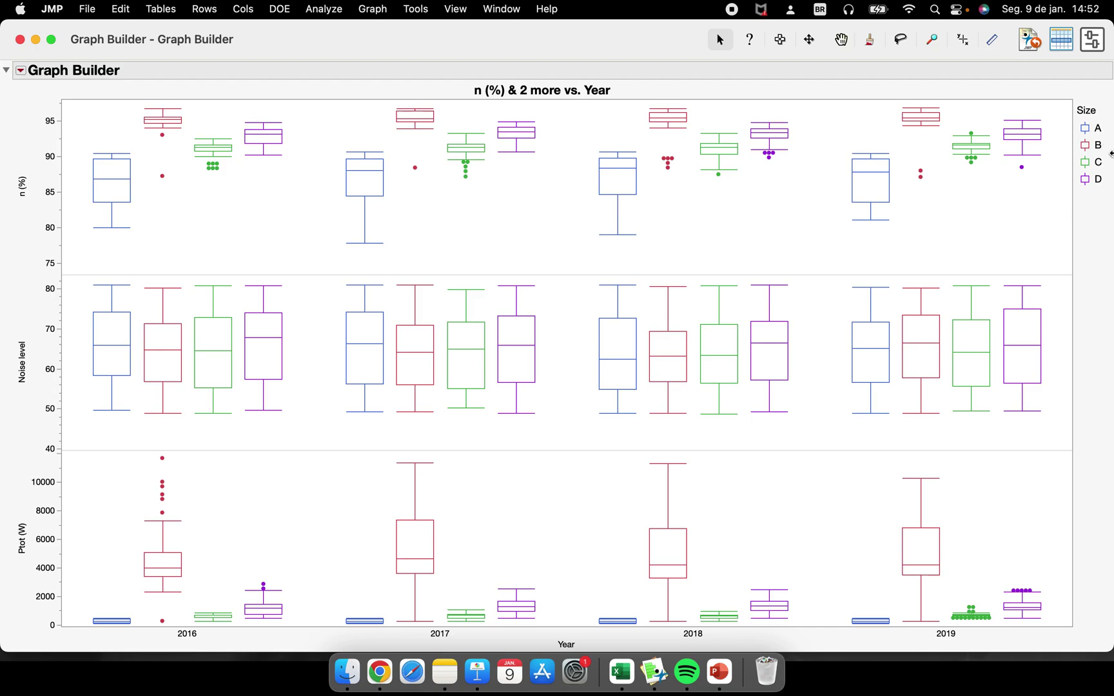
pyautogui.click(20, 70)
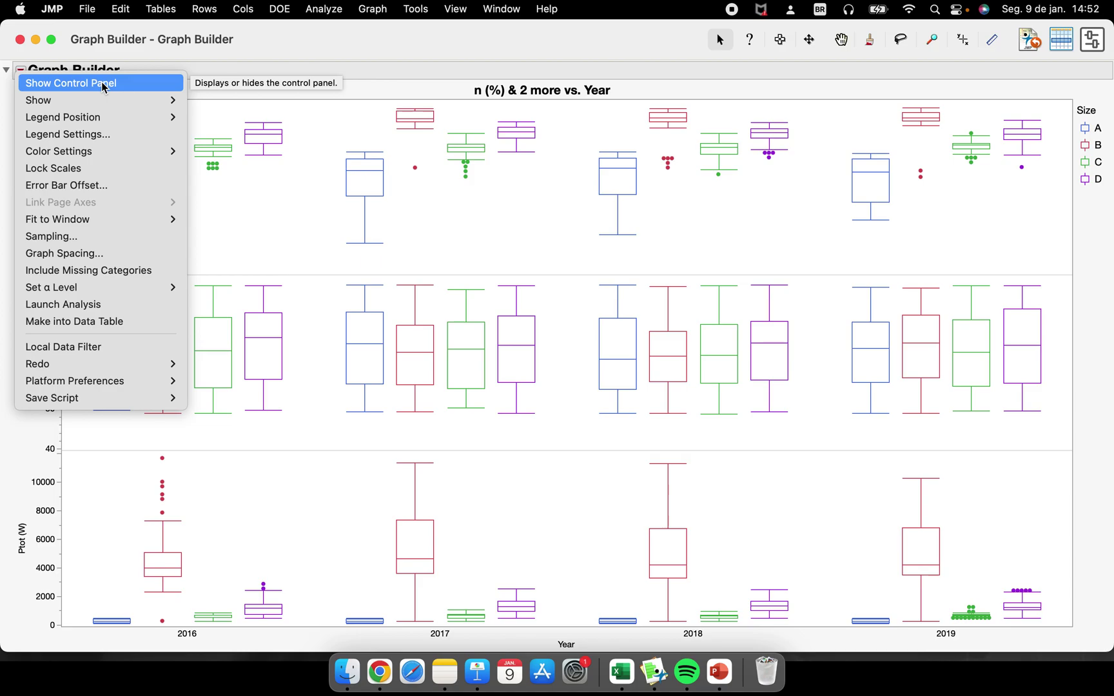
pyautogui.moveTo(162, 121)
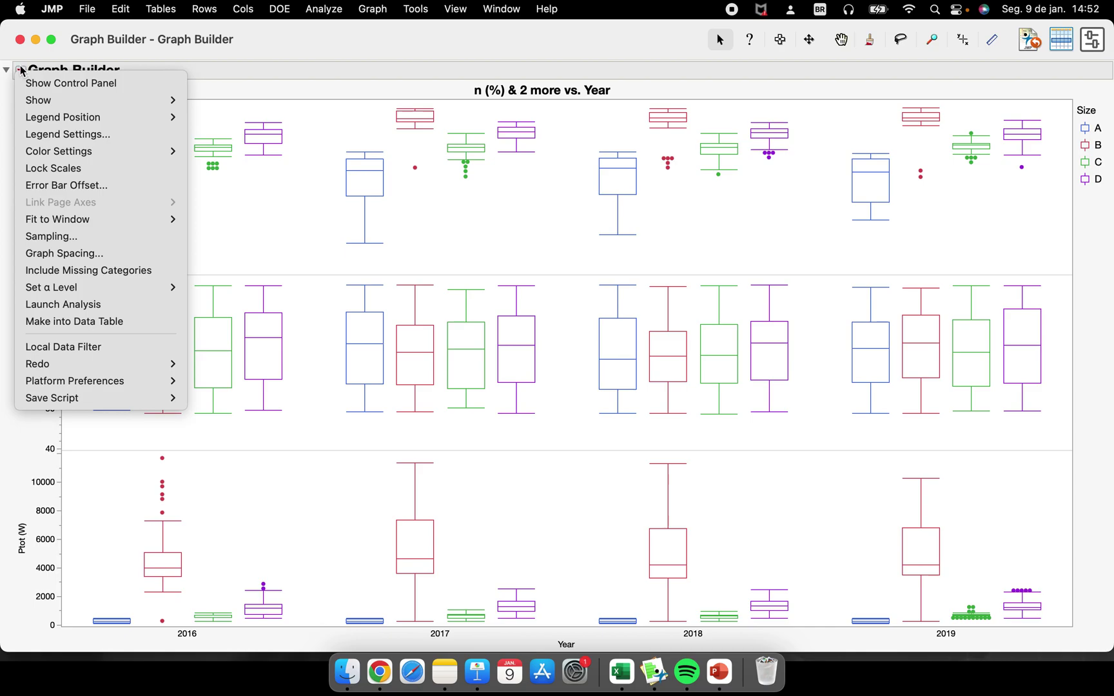
pyautogui.click(34, 83)
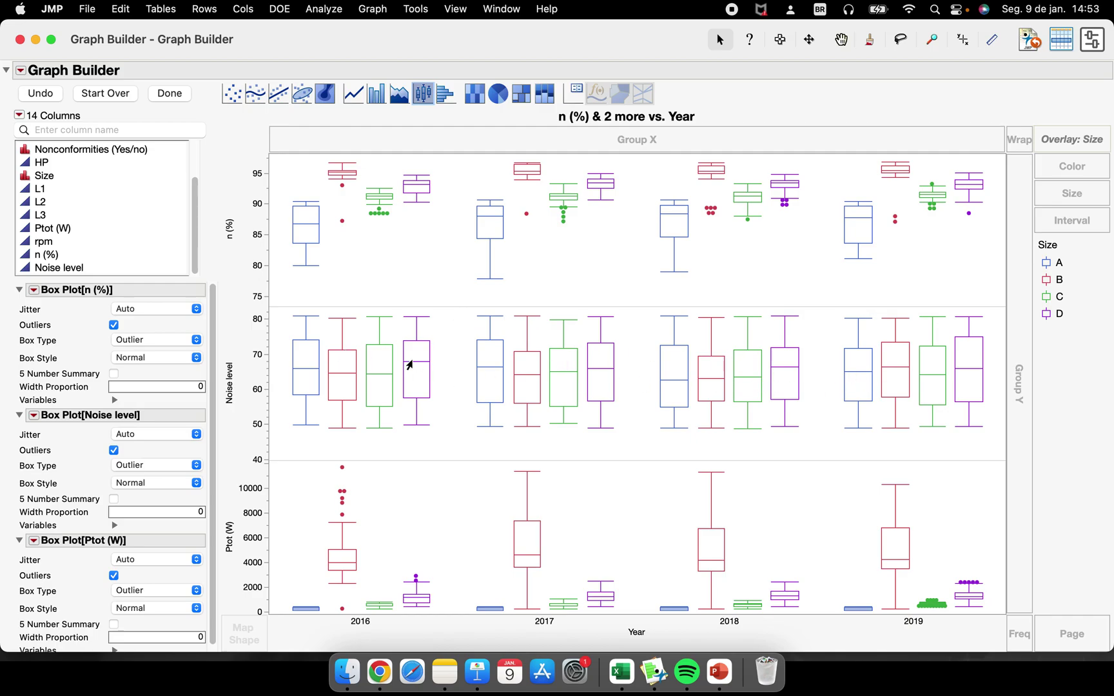
# Step: Try showing the Noise level panel as a bar chart
pyautogui.moveTo(409, 365)
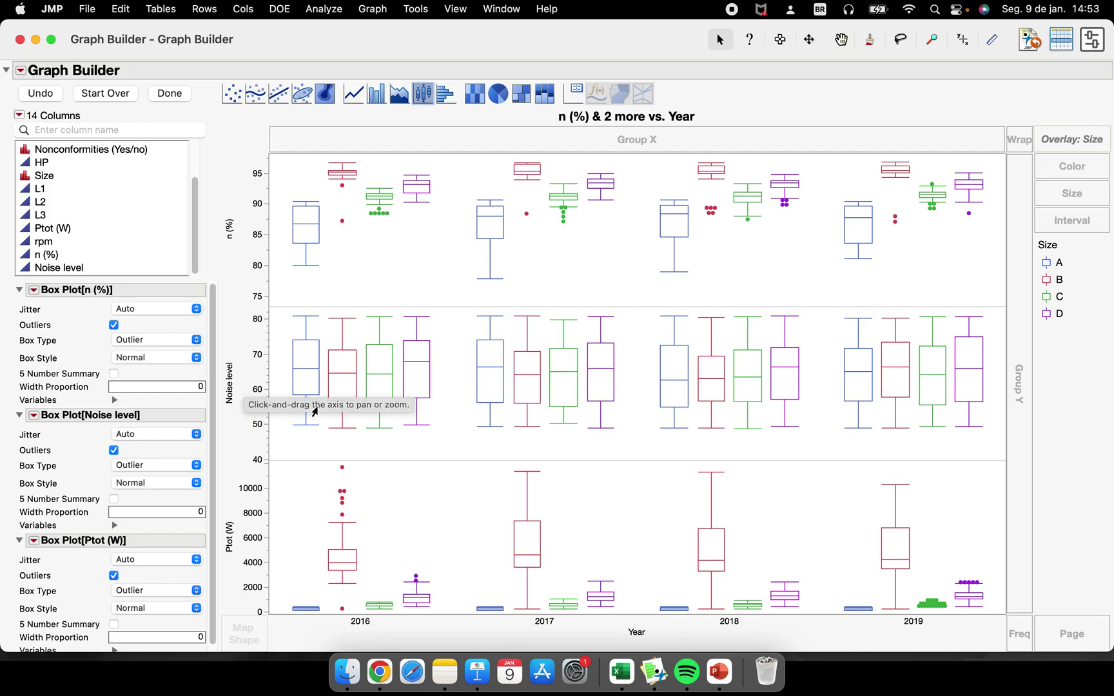
pyautogui.moveTo(310, 399)
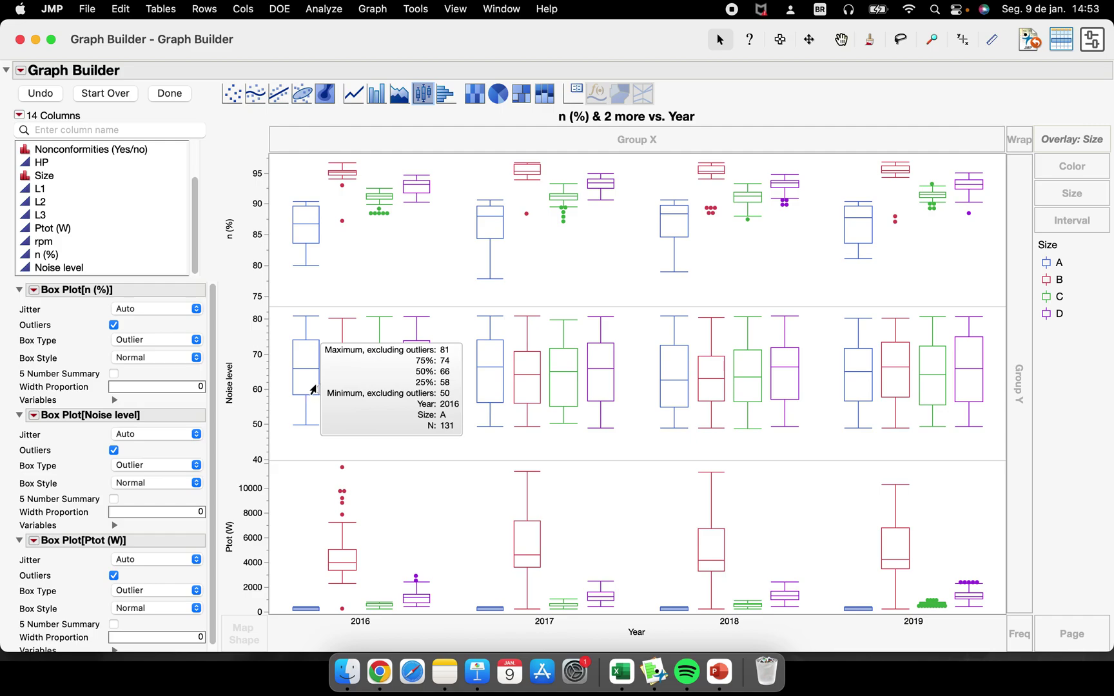
pyautogui.click(379, 97)
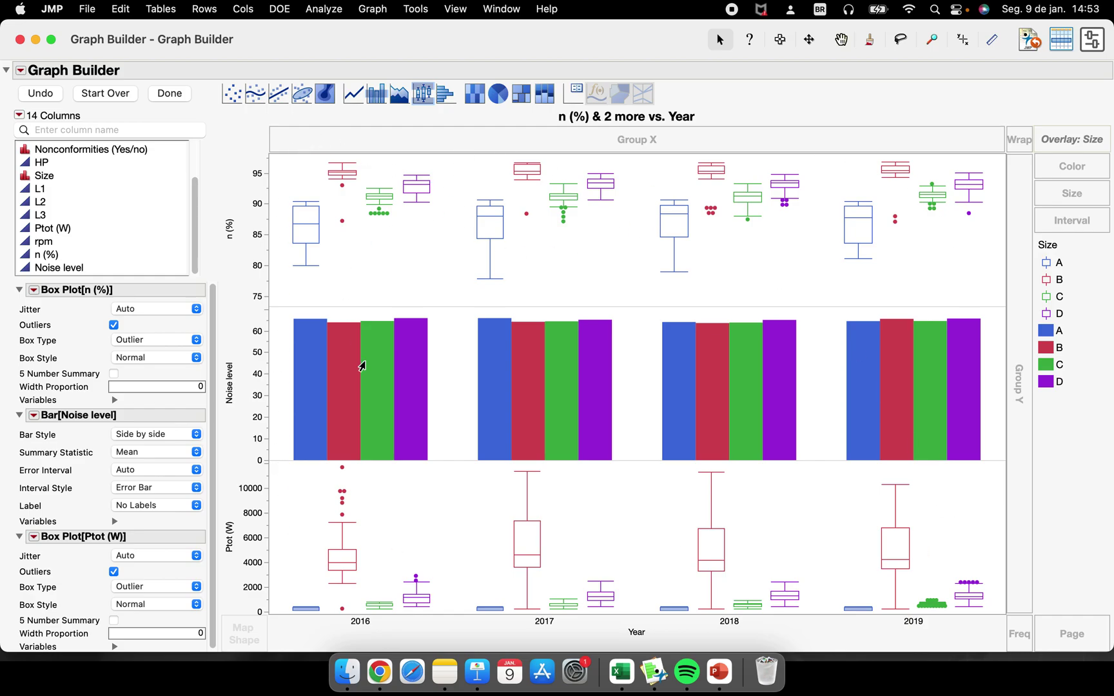
# Step: Change the Noise level panel to histograms and the Ptot (W) panel to a bar chart
pyautogui.moveTo(363, 116)
pyautogui.mouseDown()
pyautogui.moveTo(437, 113)
pyautogui.moveTo(440, 102)
pyautogui.moveTo(372, 92)
pyautogui.mouseUp()
pyautogui.click(445, 97)
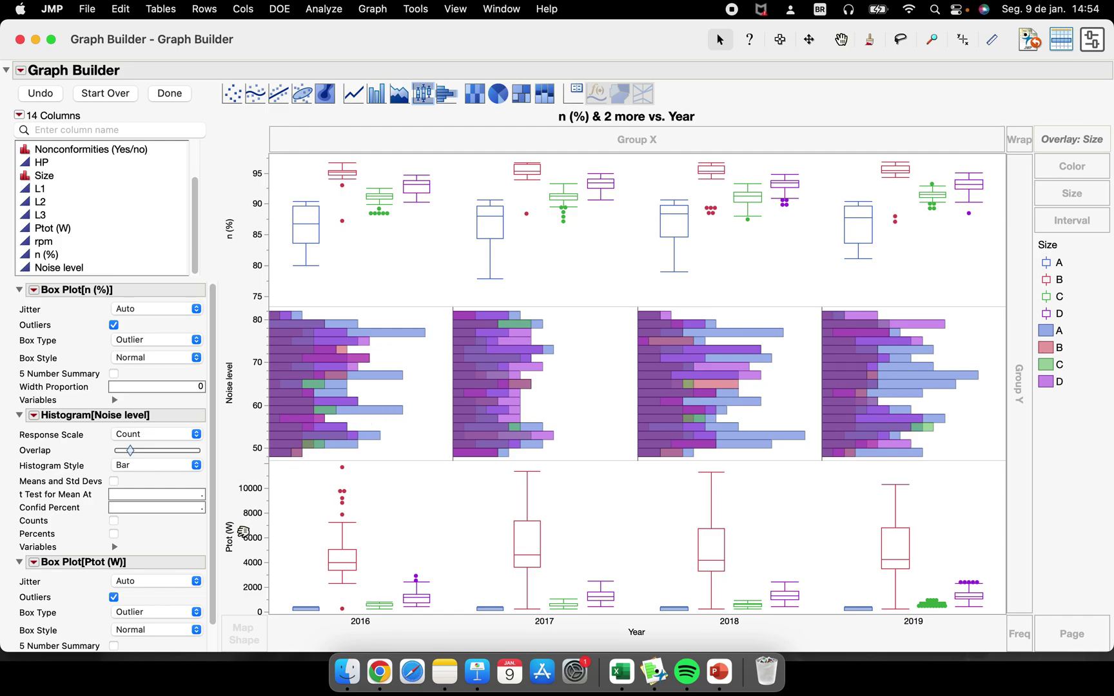
pyautogui.click(377, 105)
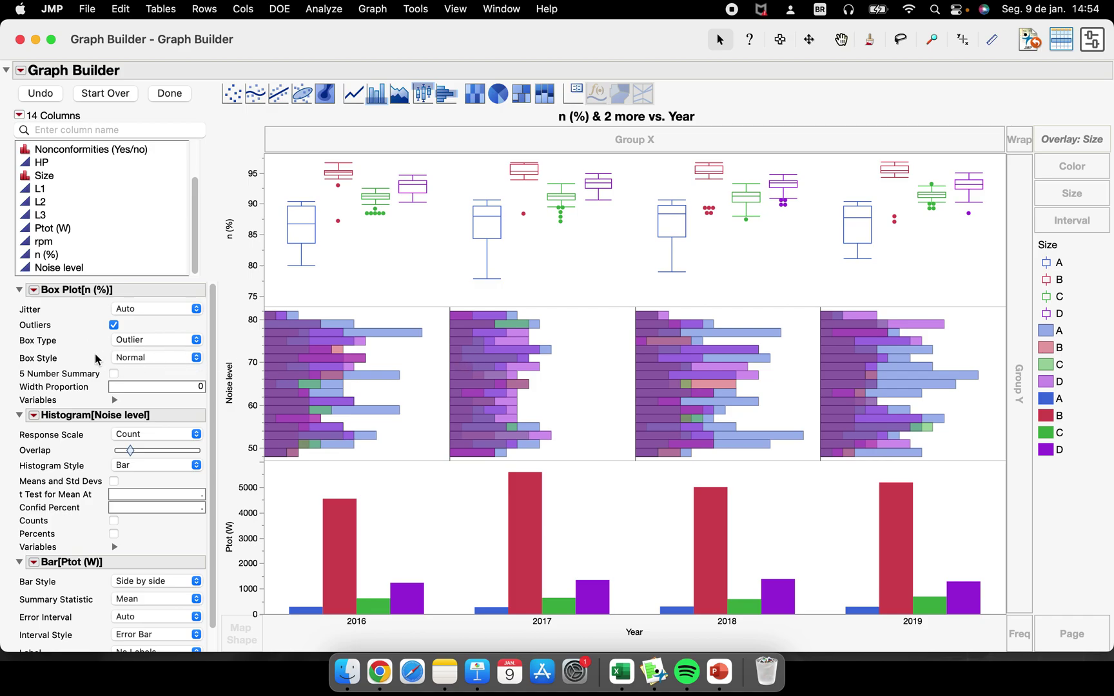
# Step: Set the box style of the n (%) box plots to Solid and collapse their options
pyautogui.click(145, 358)
pyautogui.click(148, 374)
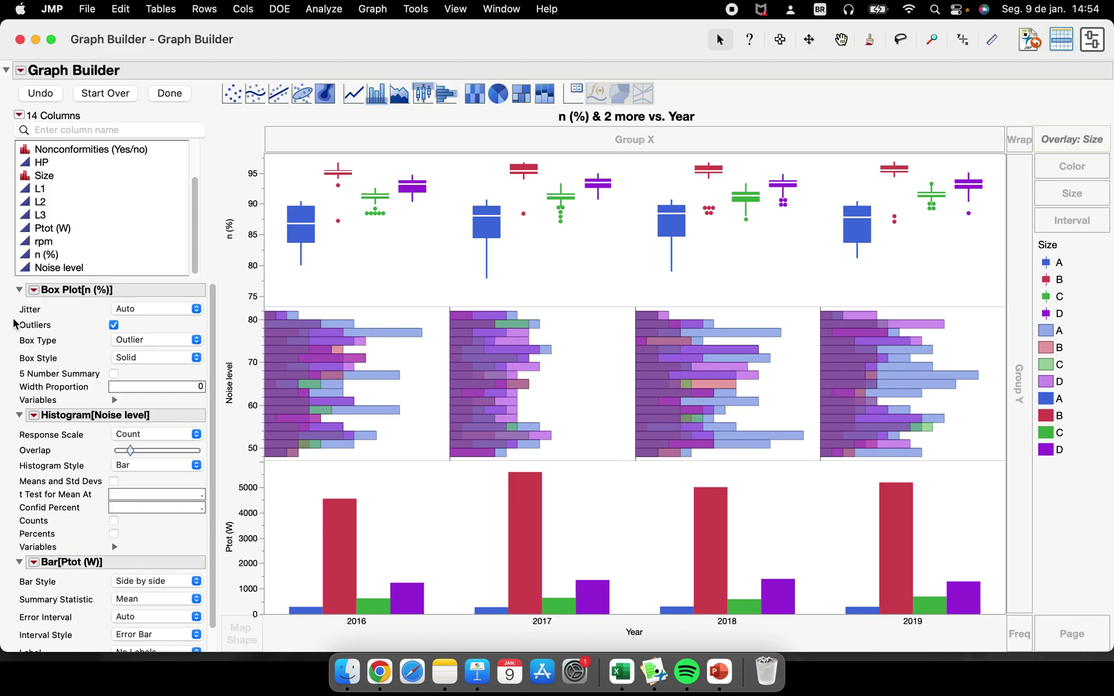
pyautogui.click(18, 290)
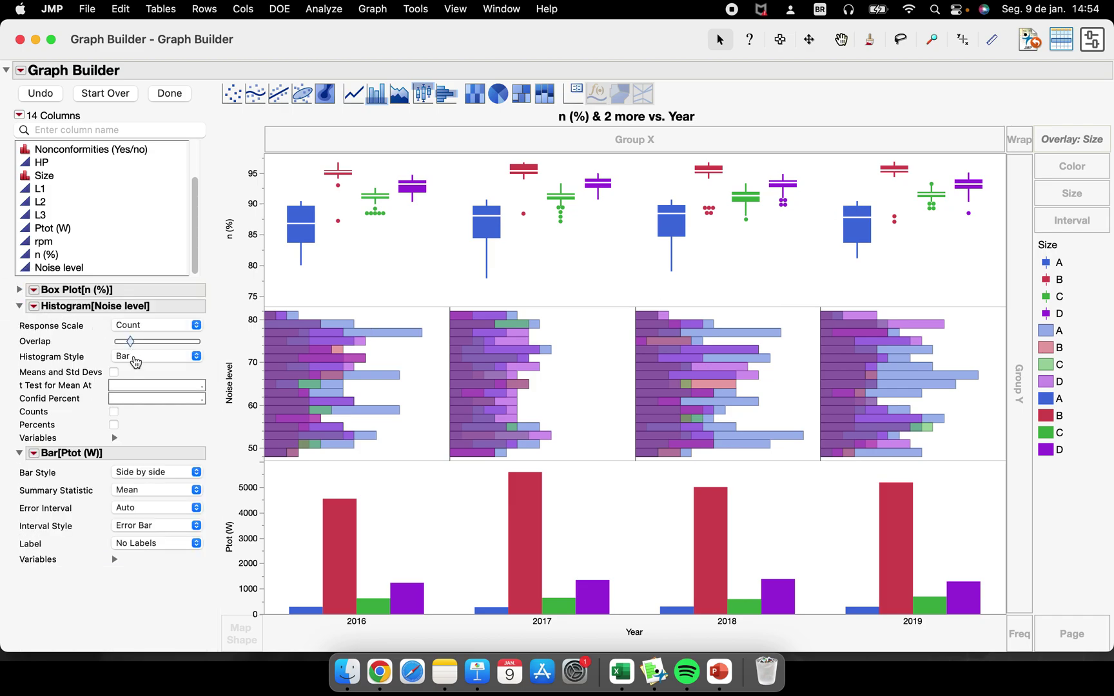
# Step: Change the Noise level histogram style to Kernel Density and lower its smoothness slightly
pyautogui.click(180, 357)
pyautogui.click(175, 389)
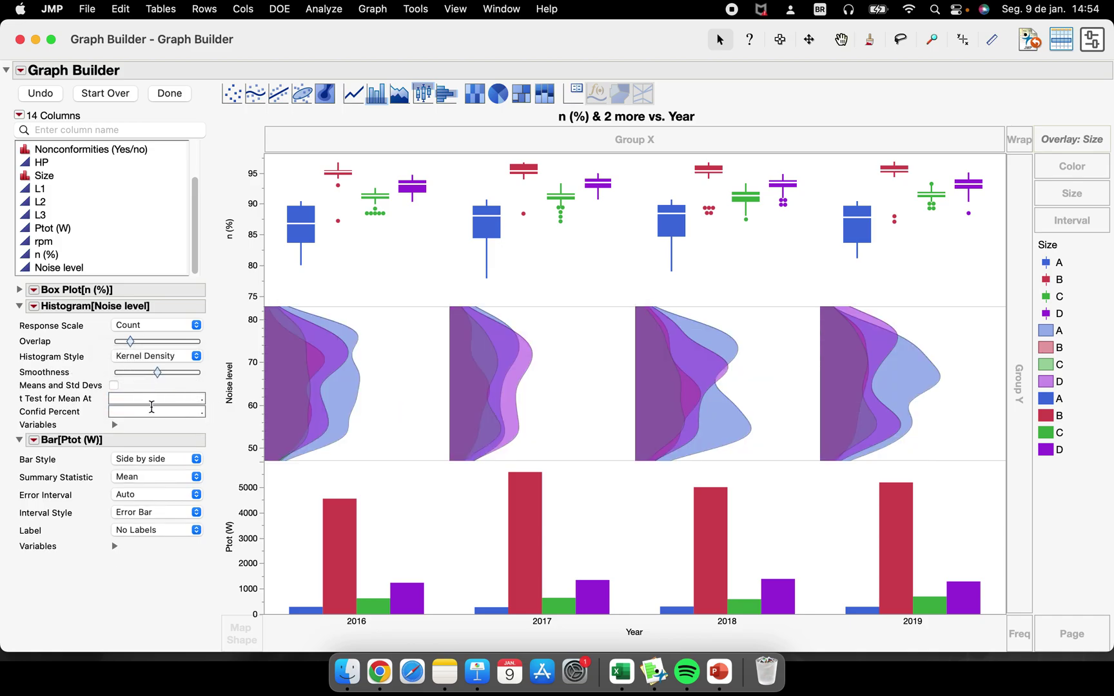
pyautogui.click(157, 373)
pyautogui.moveTo(157, 372); pyautogui.dragTo(146, 373)
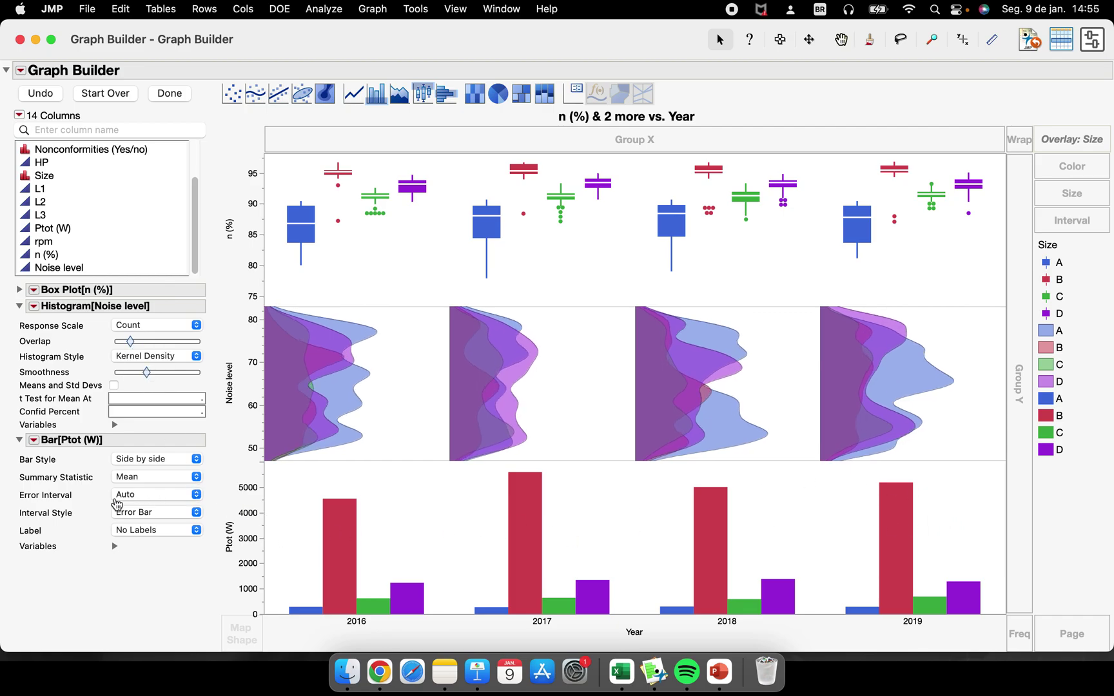
# Step: Set the summary statistic of the Ptot (W) bars to Min
pyautogui.click(18, 491)
pyautogui.moveTo(18, 492); pyautogui.dragTo(193, 480)
pyautogui.click(149, 479)
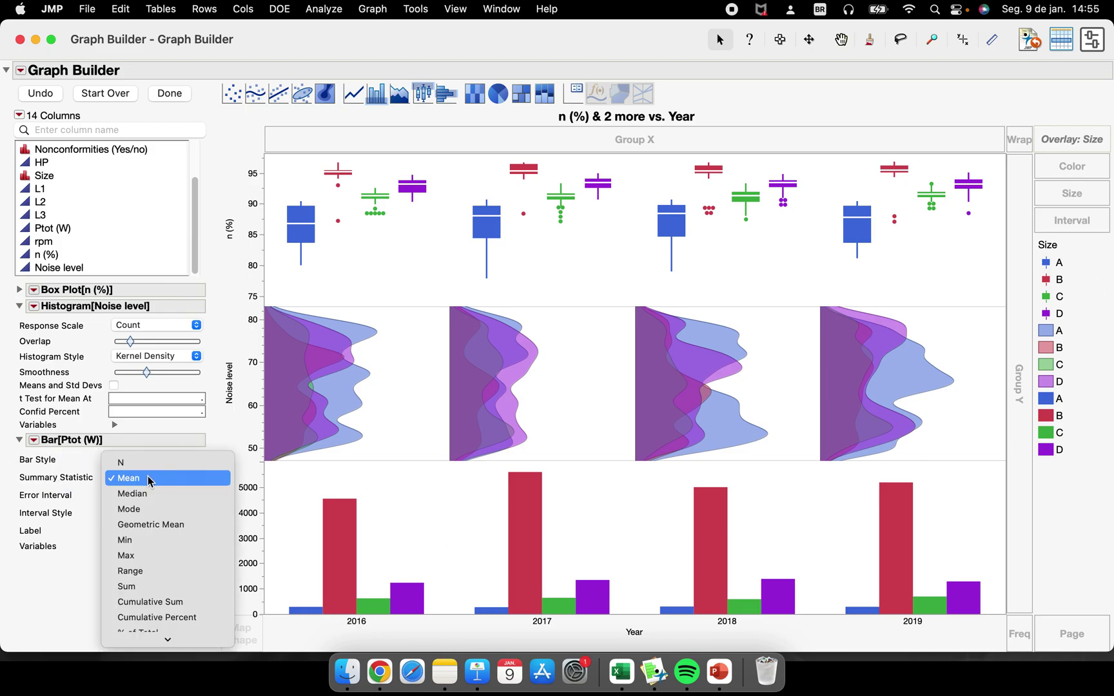
pyautogui.click(146, 540)
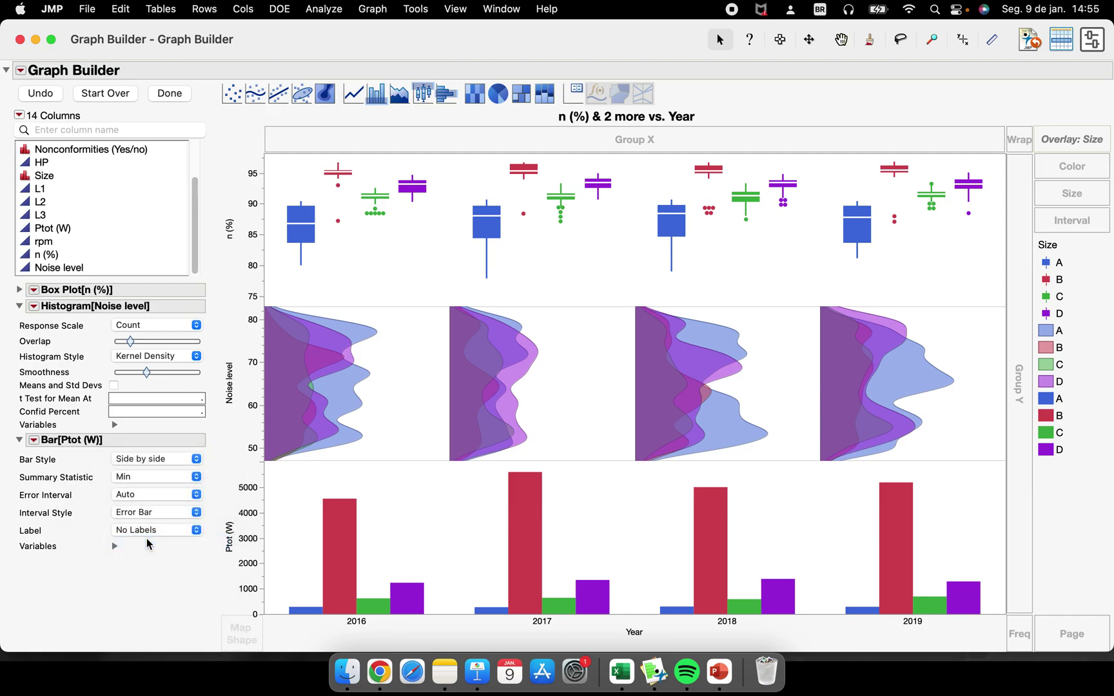
pyautogui.moveTo(359, 576)
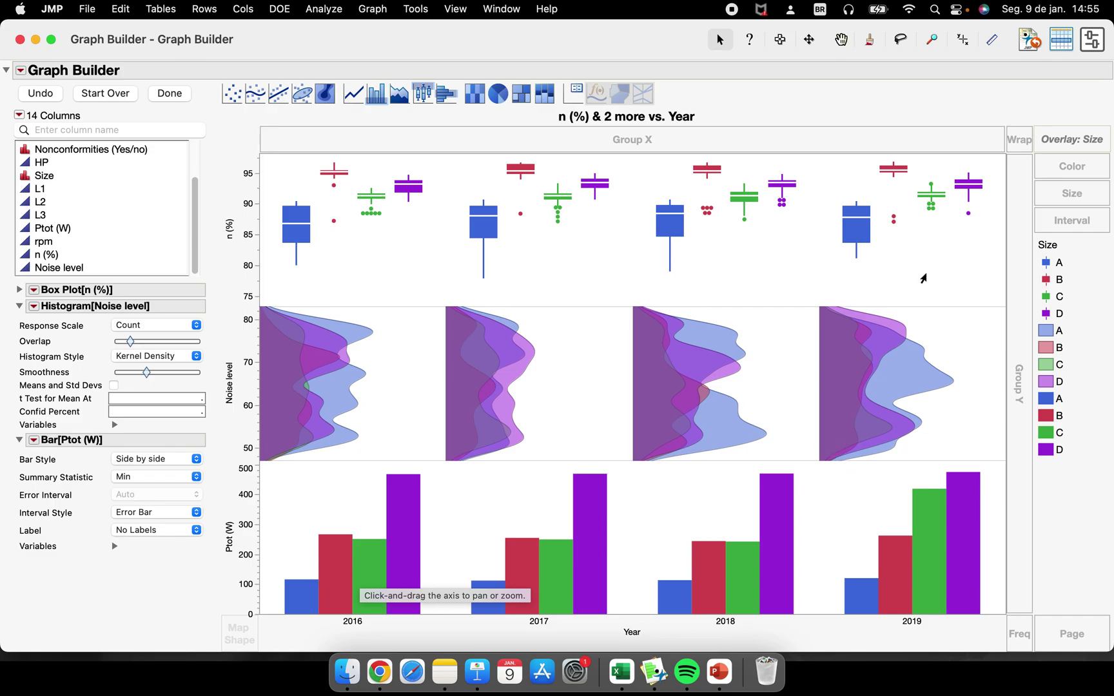
pyautogui.moveTo(487, 215)
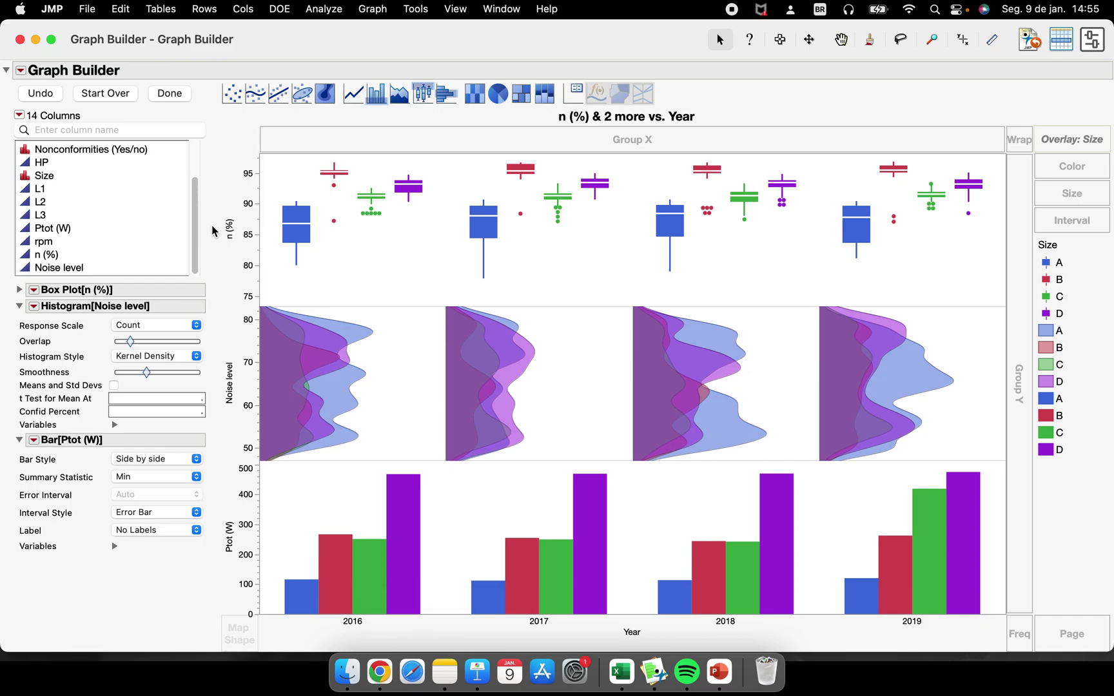
# Step: Split the graph into separate pages by Nonconformities (Yes/no)
pyautogui.moveTo(198, 244); pyautogui.dragTo(199, 172)
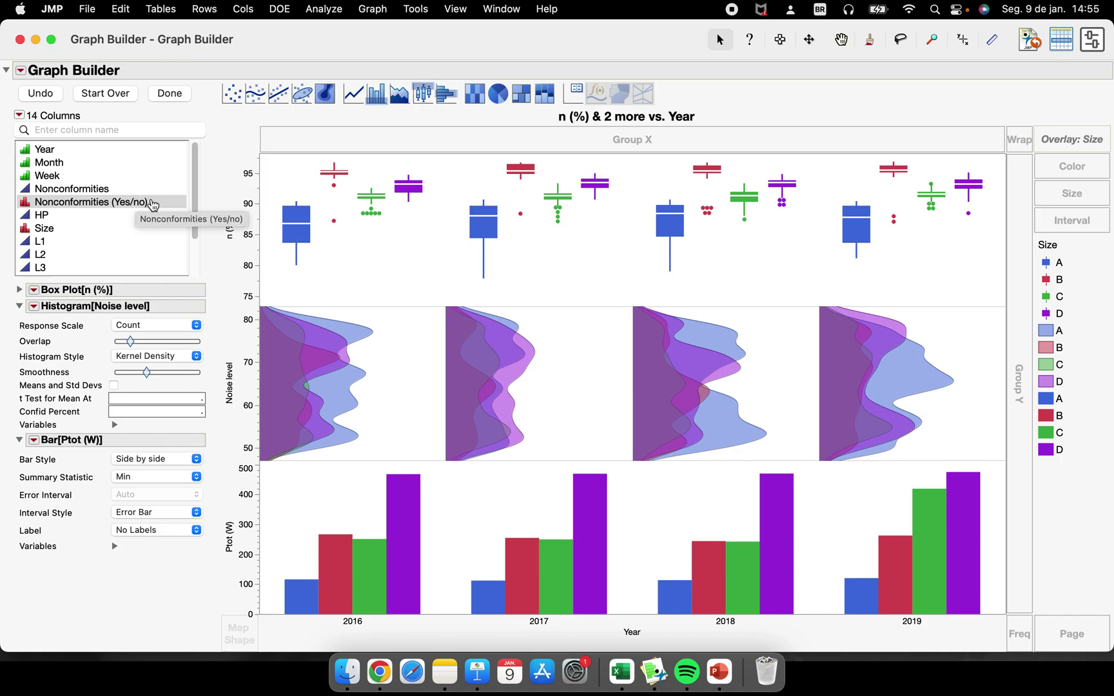
pyautogui.click(68, 206)
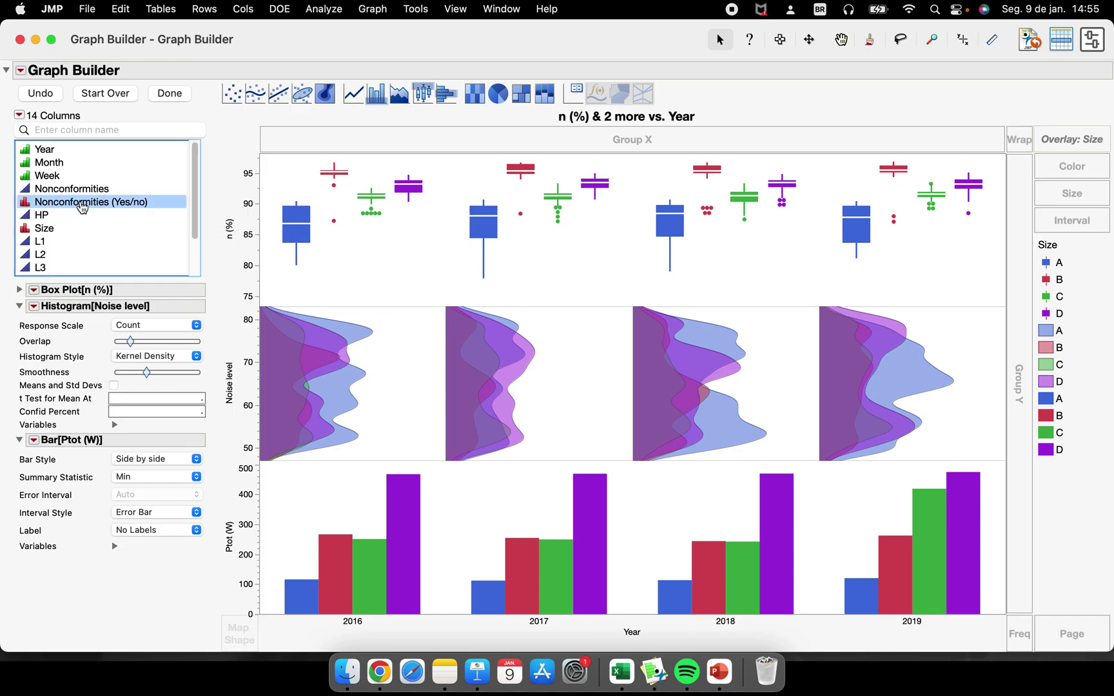
pyautogui.moveTo(87, 206); pyautogui.dragTo(1068, 627)
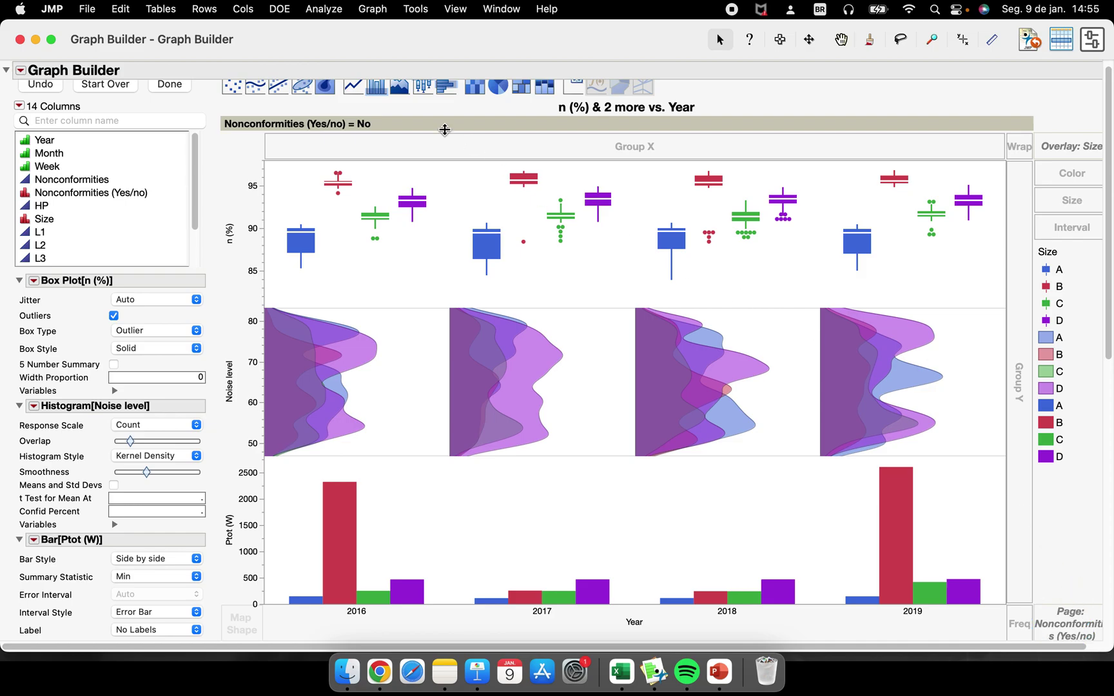
# Step: Review the No and Yes pages, and remove Nonconformities (Yes/no) from the page grouping
pyautogui.moveTo(265, 97)
pyautogui.mouseDown()
pyautogui.moveTo(229, 136)
pyautogui.moveTo(376, 143)
pyautogui.moveTo(380, 113)
pyautogui.moveTo(245, 96)
pyautogui.mouseUp()
pyautogui.moveTo(1108, 175); pyautogui.dragTo(1096, 527)
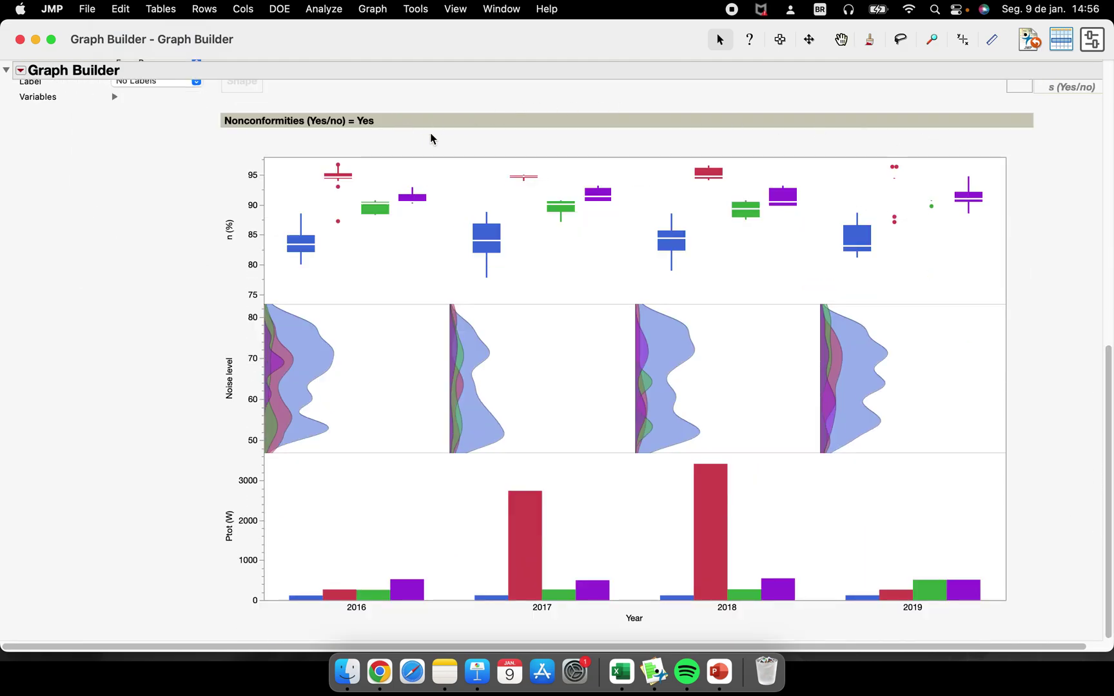
pyautogui.moveTo(1104, 554); pyautogui.dragTo(1108, 147)
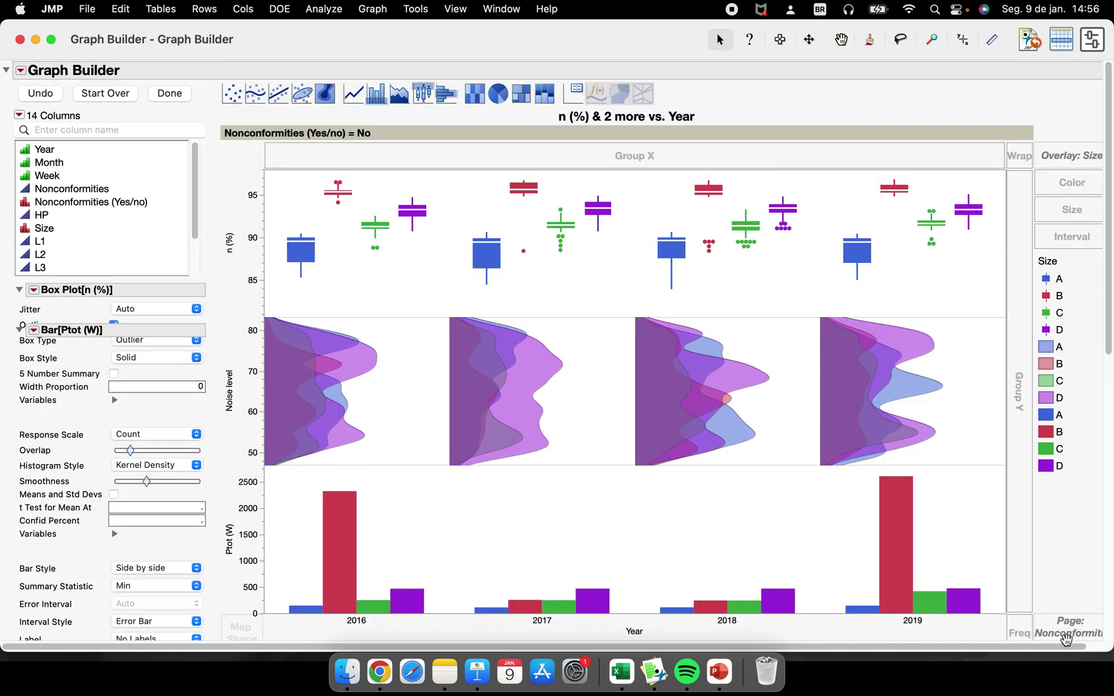
pyautogui.moveTo(979, 575); pyautogui.dragTo(141, 232)
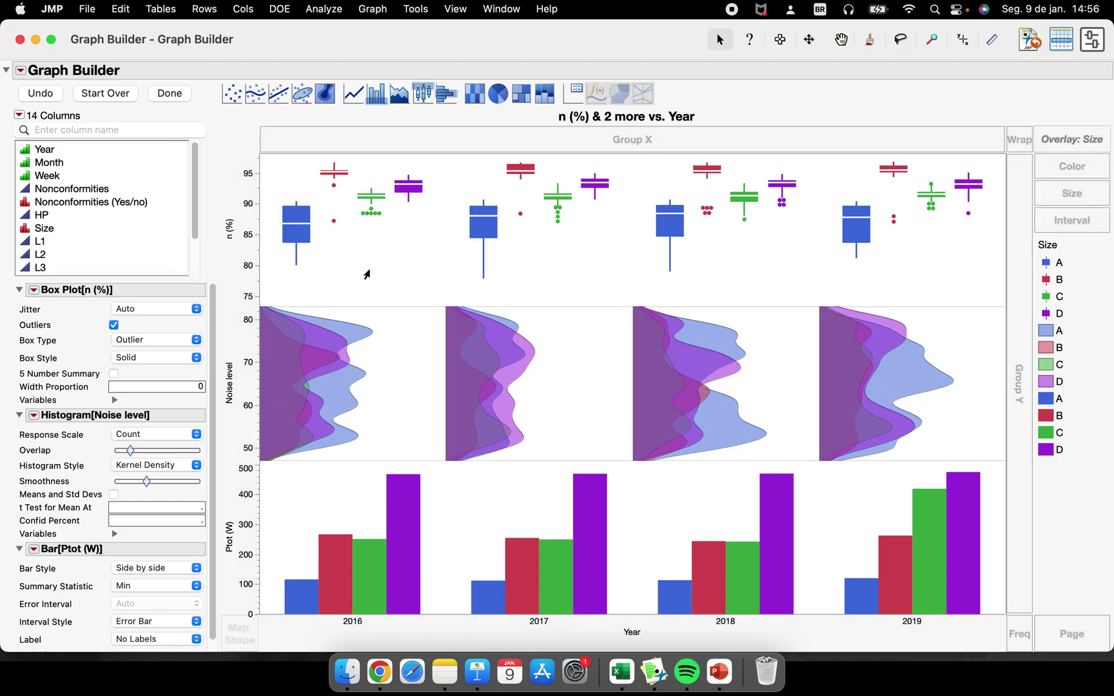
# Step: Add a local data filter on the Month column to the graph
pyautogui.moveTo(305, 361)
pyautogui.click(21, 71)
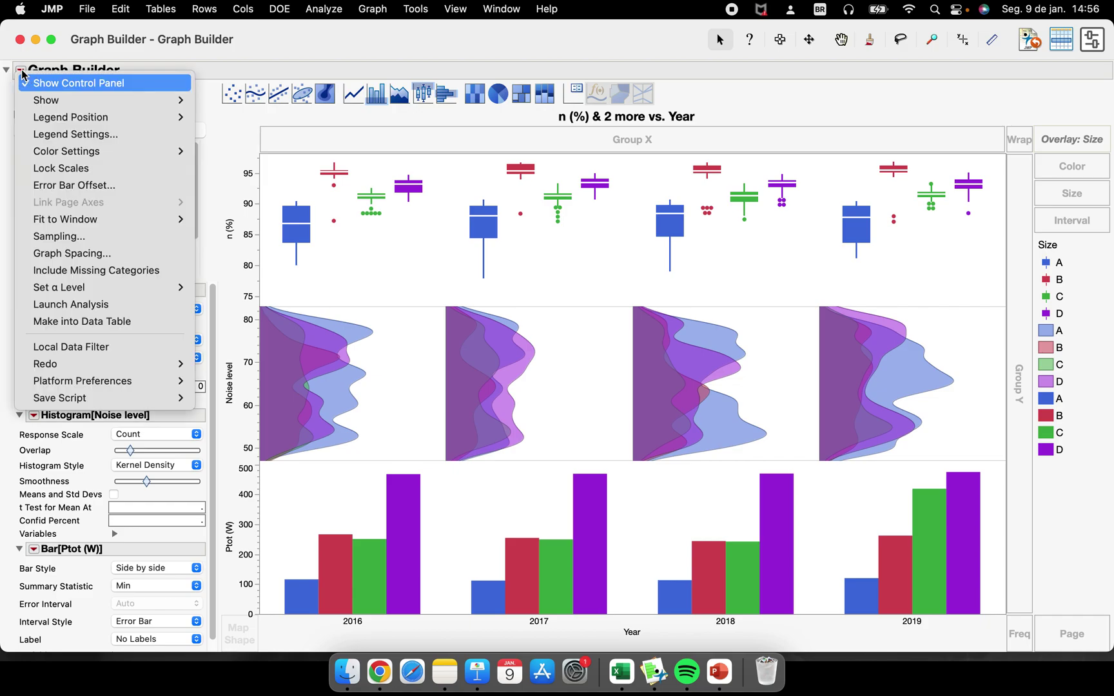
pyautogui.click(134, 348)
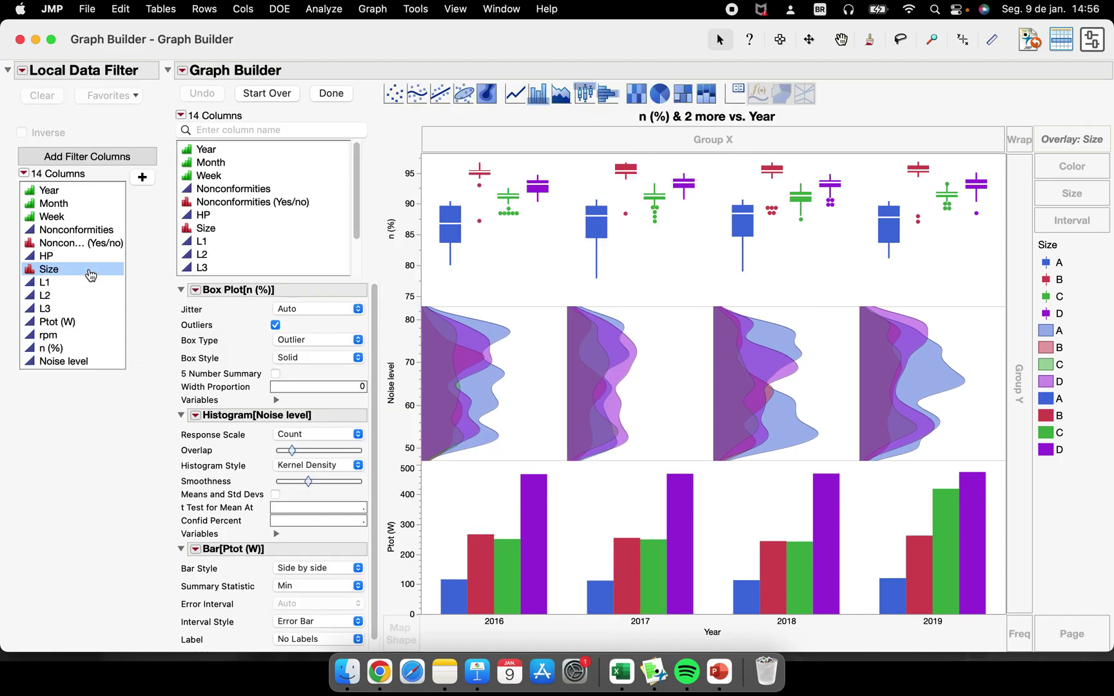
pyautogui.click(81, 245)
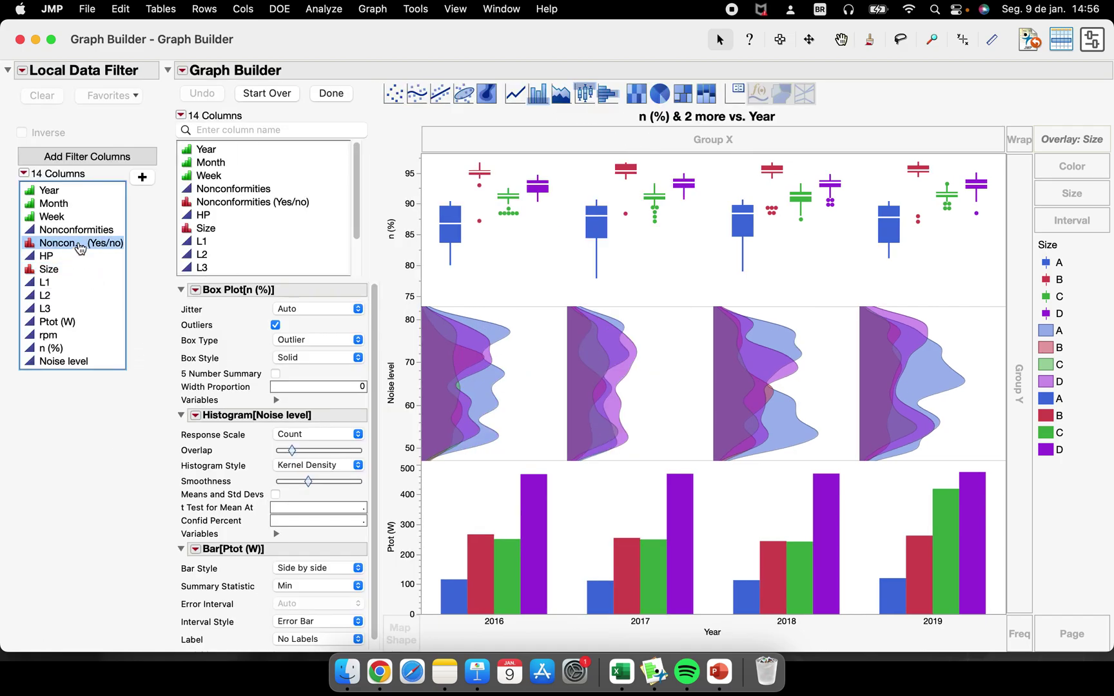
pyautogui.click(81, 204)
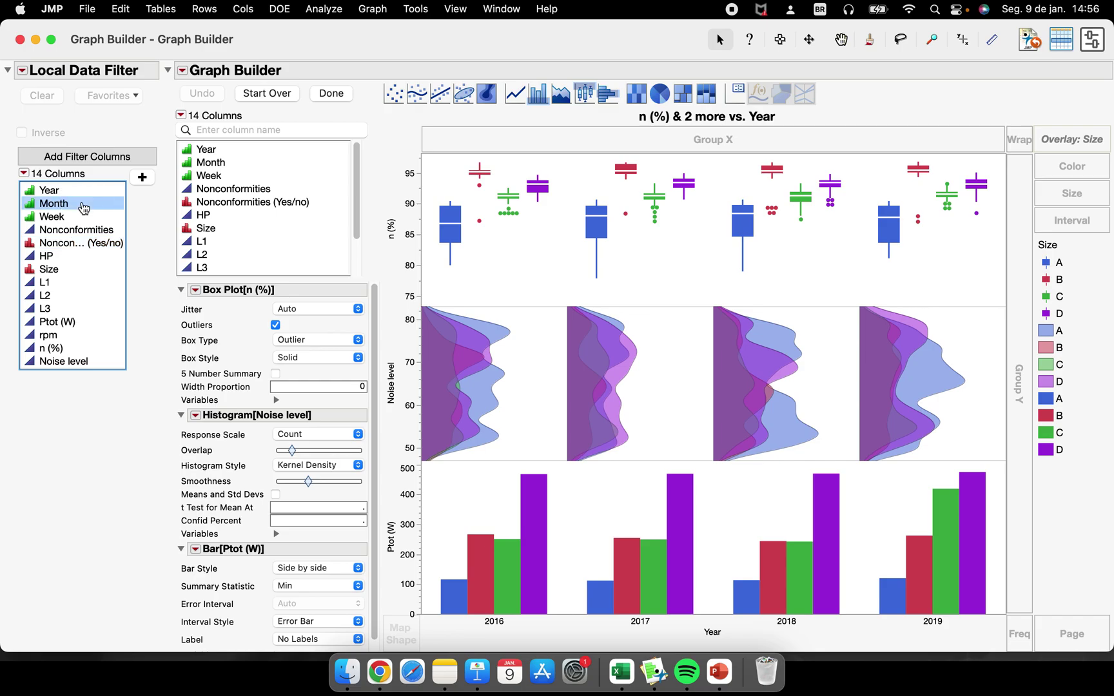
pyautogui.click(142, 178)
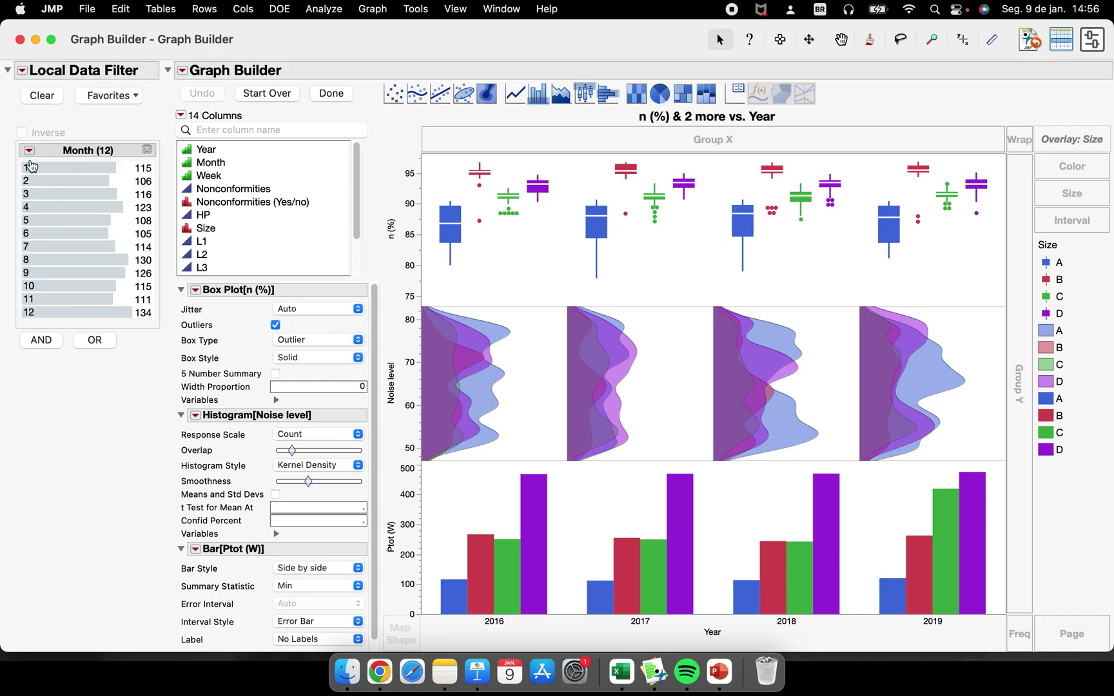
pyautogui.moveTo(11, 150)
pyautogui.mouseDown()
pyautogui.moveTo(7, 316)
pyautogui.moveTo(119, 329)
pyautogui.moveTo(165, 310)
pyautogui.moveTo(177, 189)
pyautogui.moveTo(167, 142)
pyautogui.moveTo(5, 143)
pyautogui.mouseUp()
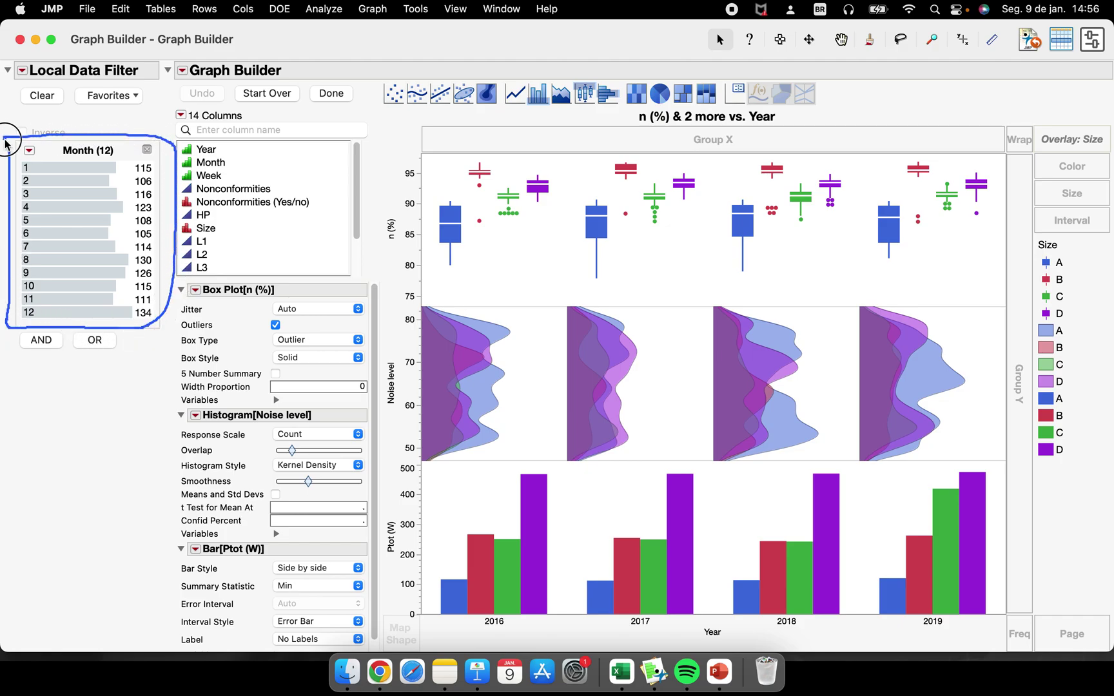
# Step: Filter the graph to months 1, 2 and 3 one at a time to compare them
pyautogui.click(147, 169)
pyautogui.click(149, 182)
pyautogui.click(149, 195)
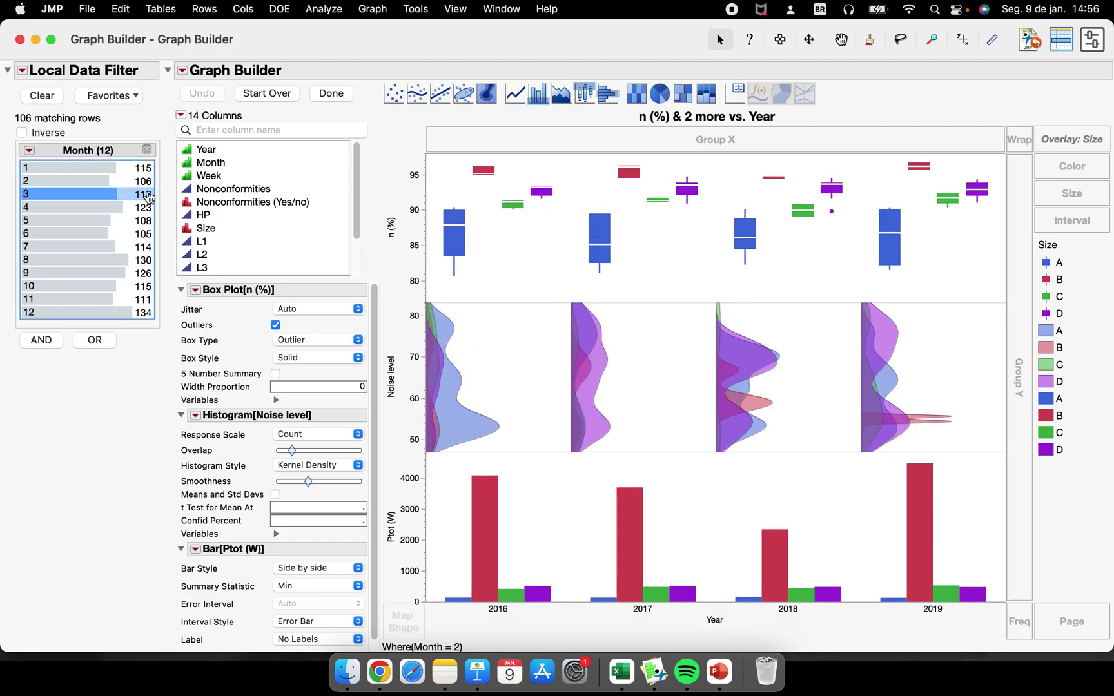
pyautogui.click(83, 170)
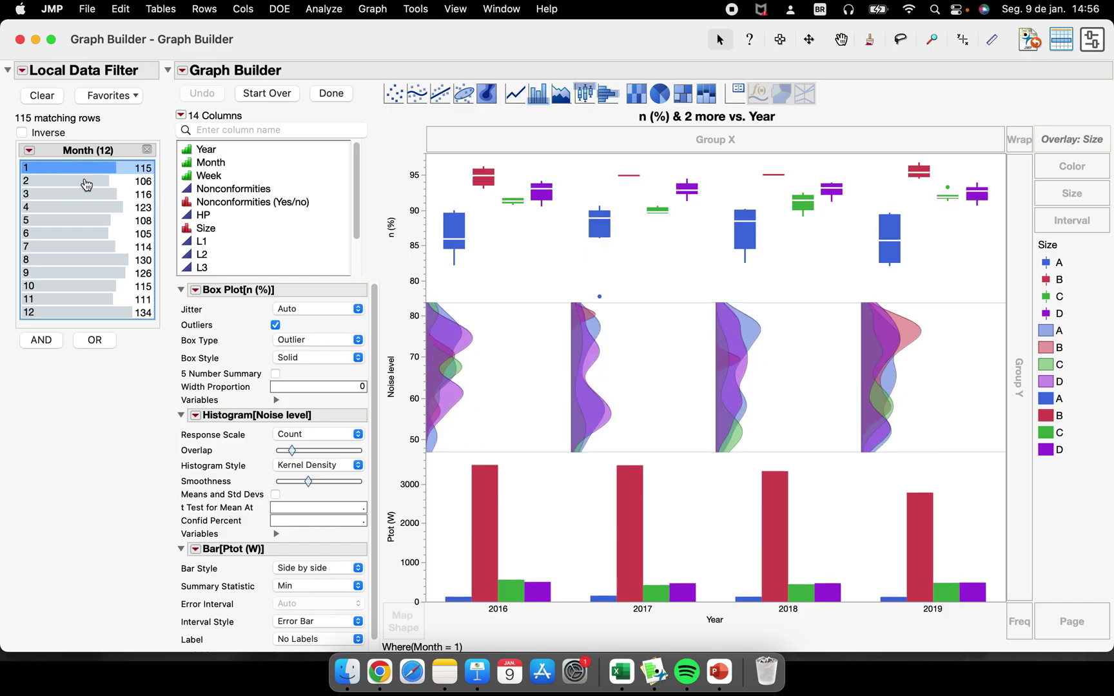
pyautogui.click(87, 184)
pyautogui.click(87, 195)
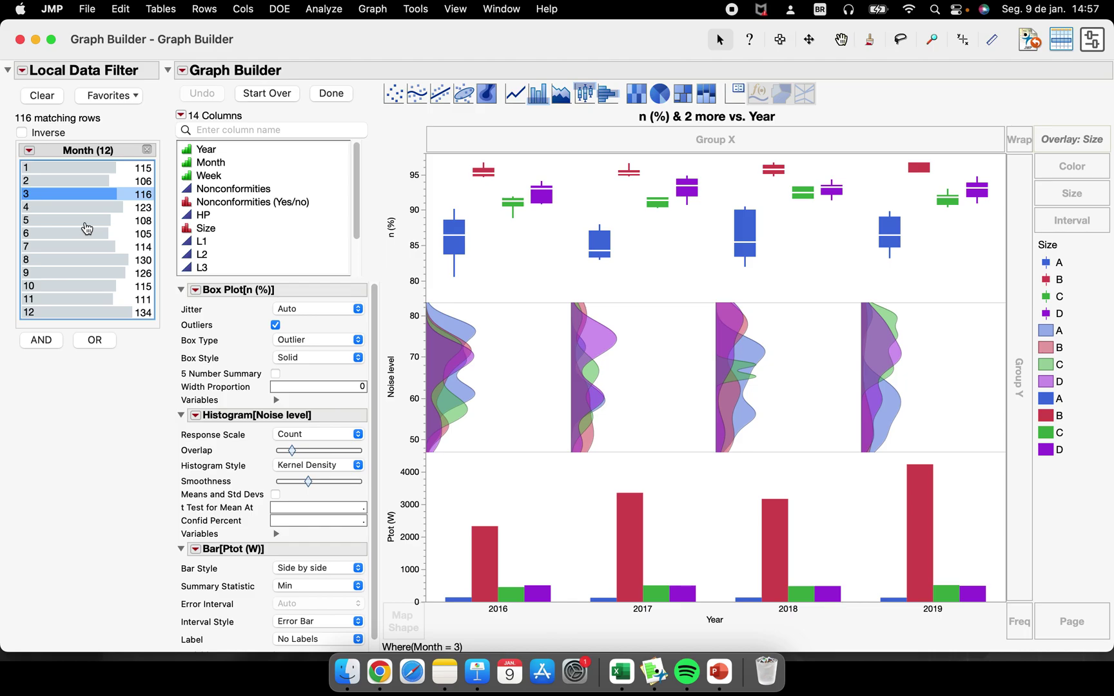
# Step: Add Nonconformities (Yes/no) to the filter as an AND condition and restrict the graph to month 12 with No
pyautogui.click(41, 340)
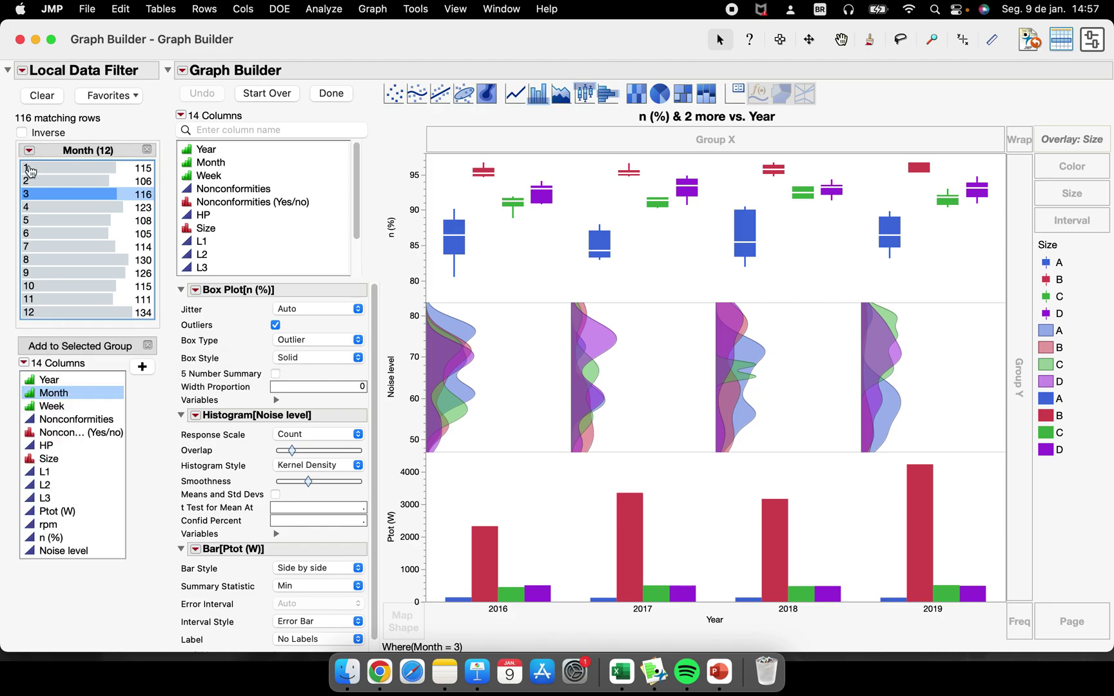
pyautogui.click(68, 433)
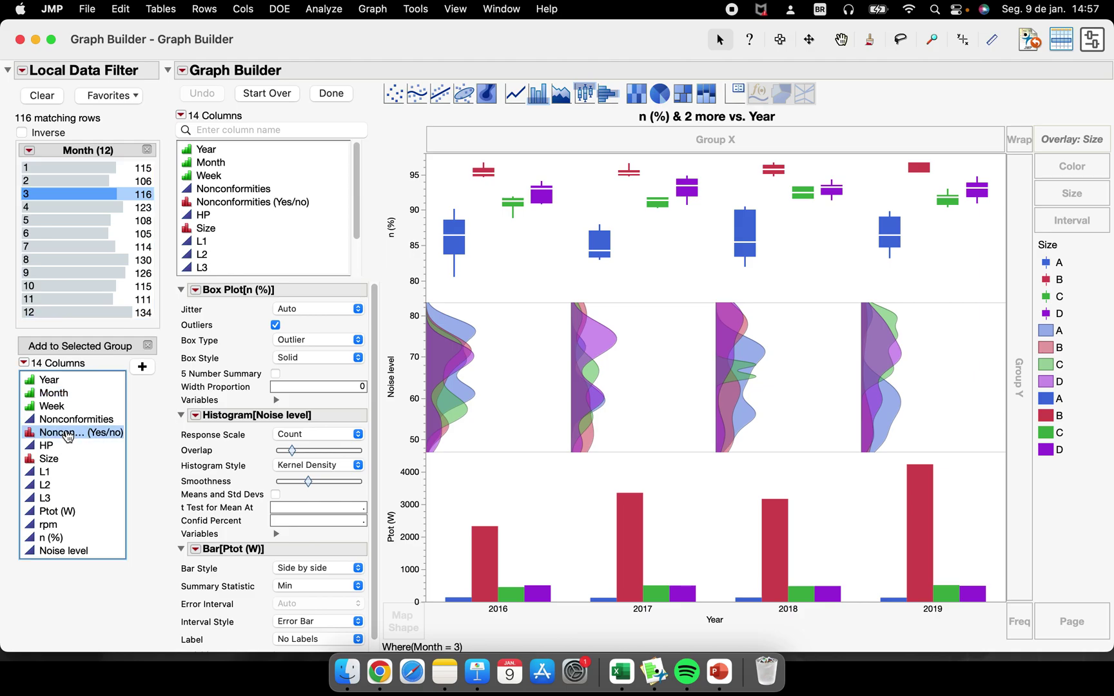
pyautogui.click(142, 367)
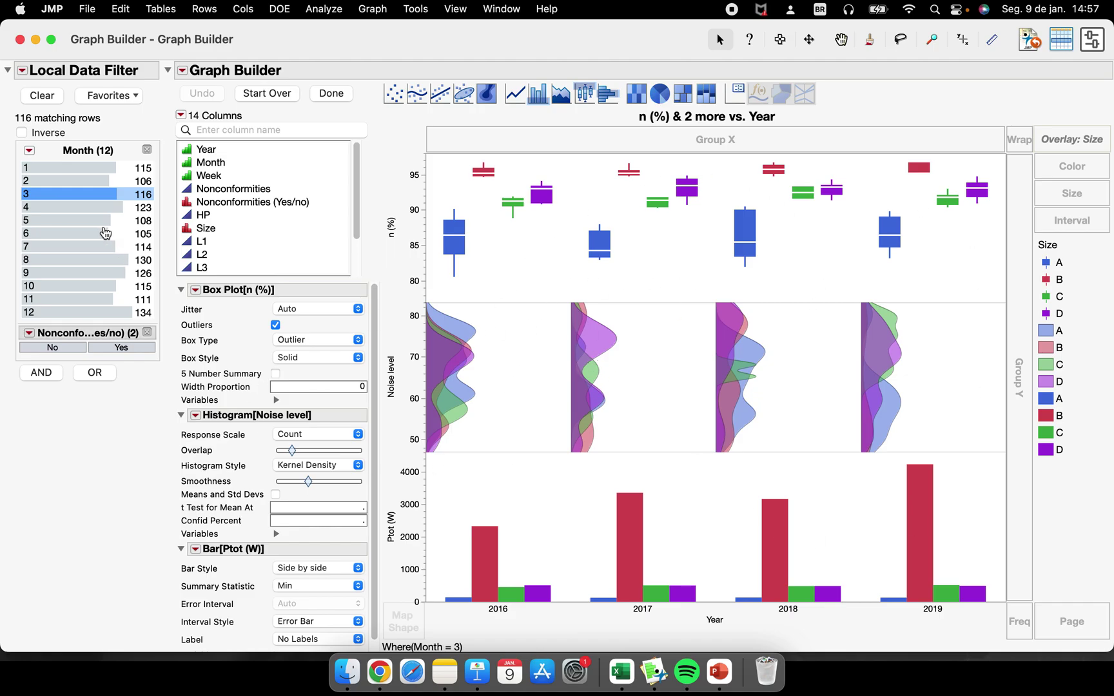
pyautogui.click(86, 313)
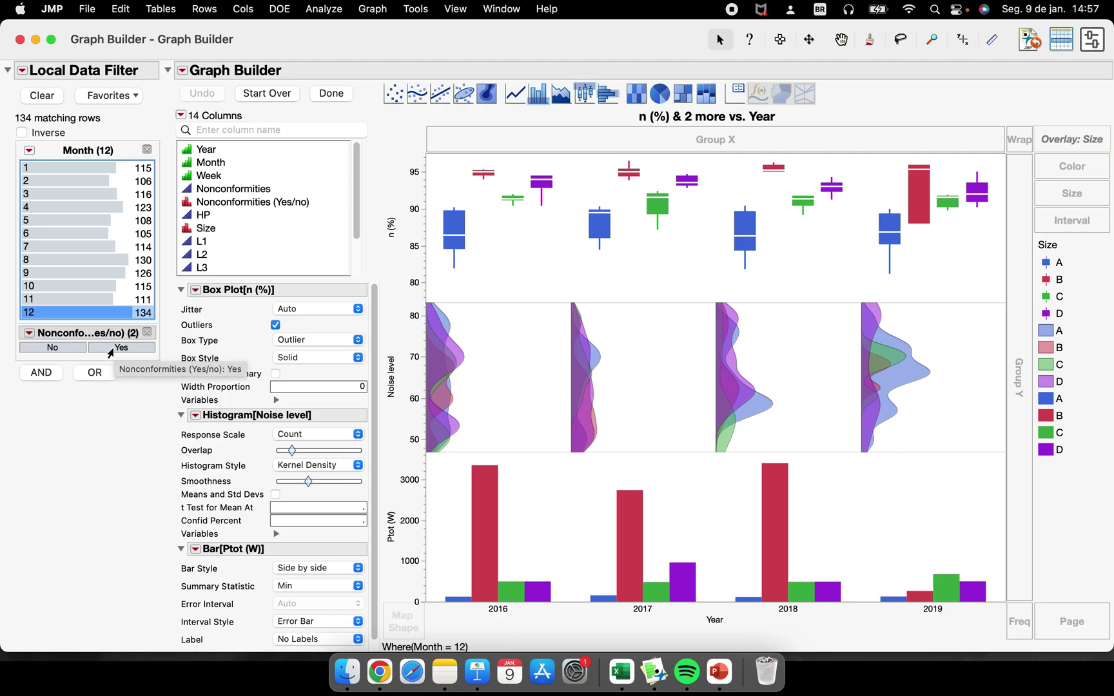
pyautogui.click(69, 348)
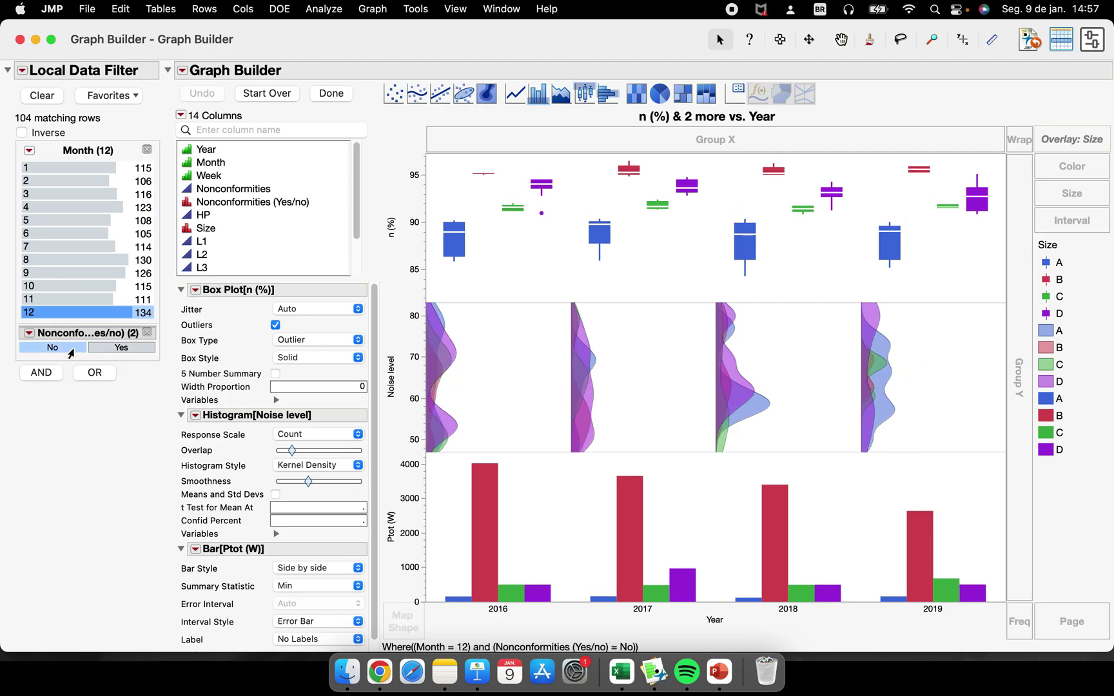
# Step: Finish the filtered graph to view it without the control panel, and bring the control panel back
pyautogui.click(332, 94)
pyautogui.click(50, 39)
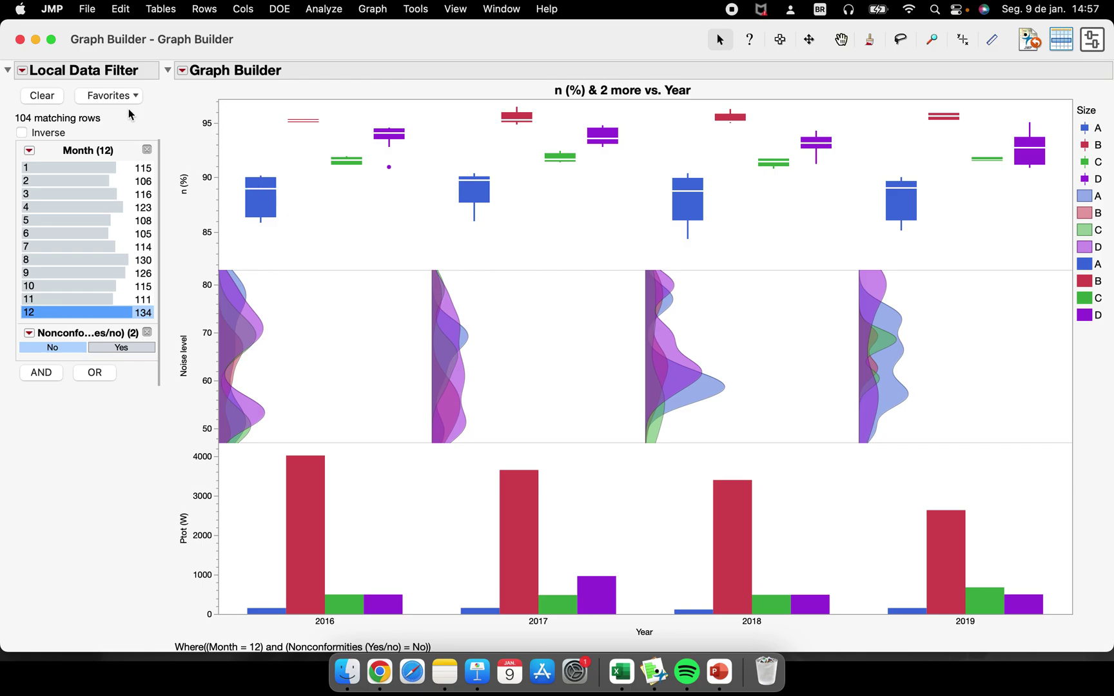
pyautogui.click(183, 70)
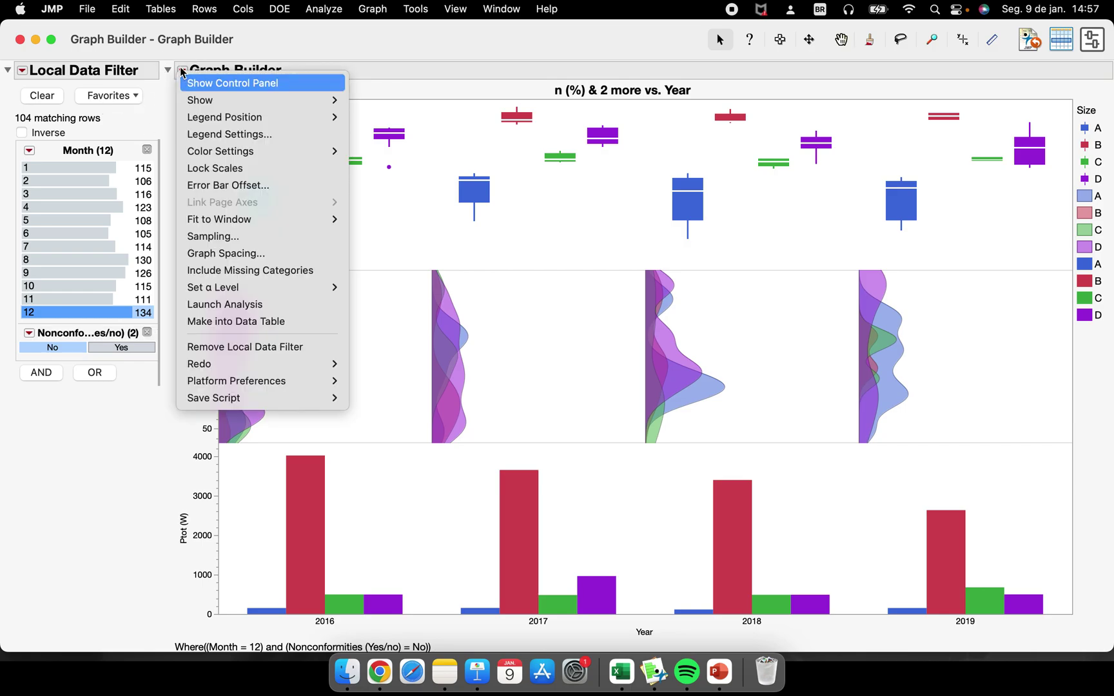
pyautogui.click(281, 83)
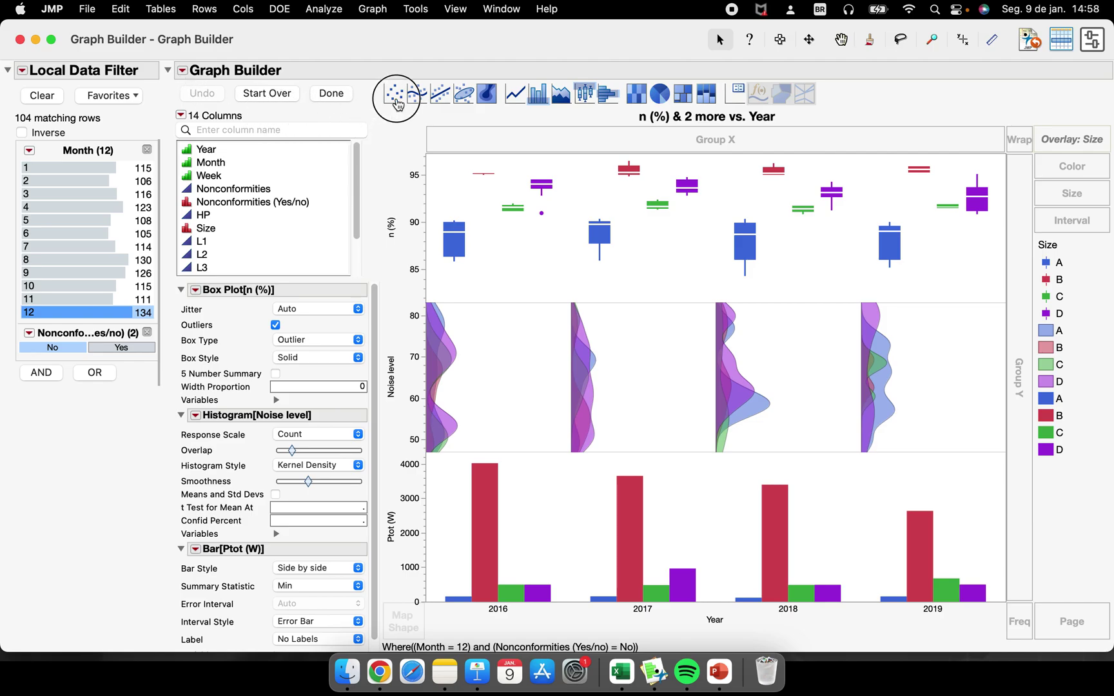
# Step: Start the graph over with empty drop zones and remove the local data filter
pyautogui.click(273, 95)
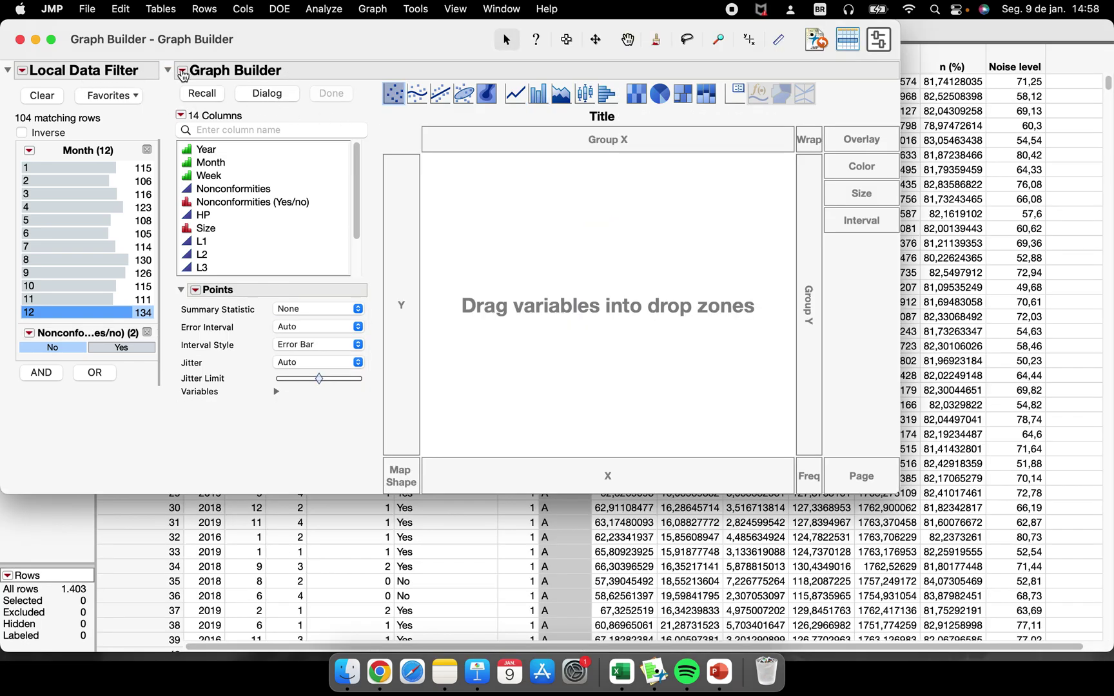
pyautogui.click(183, 73)
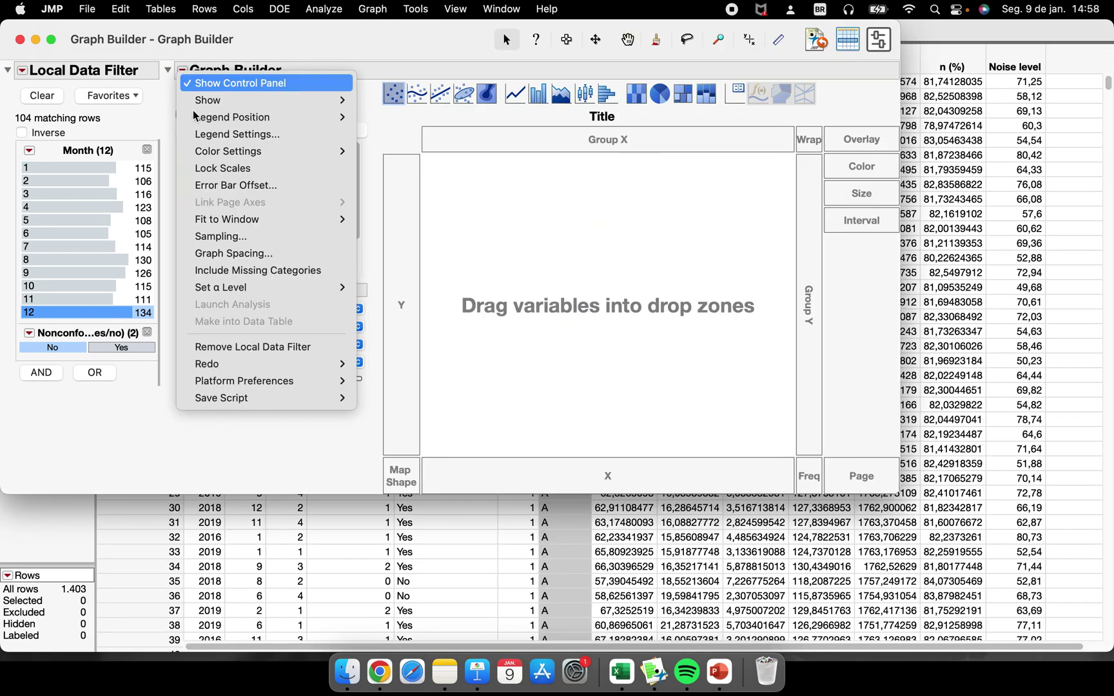
pyautogui.click(270, 352)
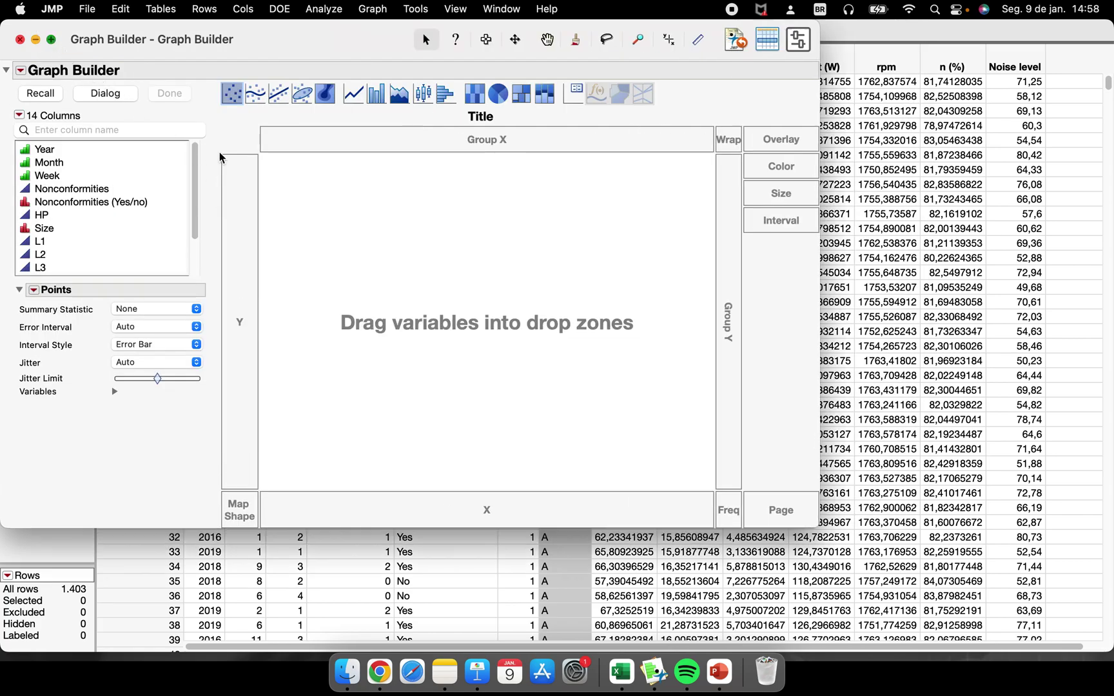
pyautogui.moveTo(197, 182); pyautogui.dragTo(202, 222)
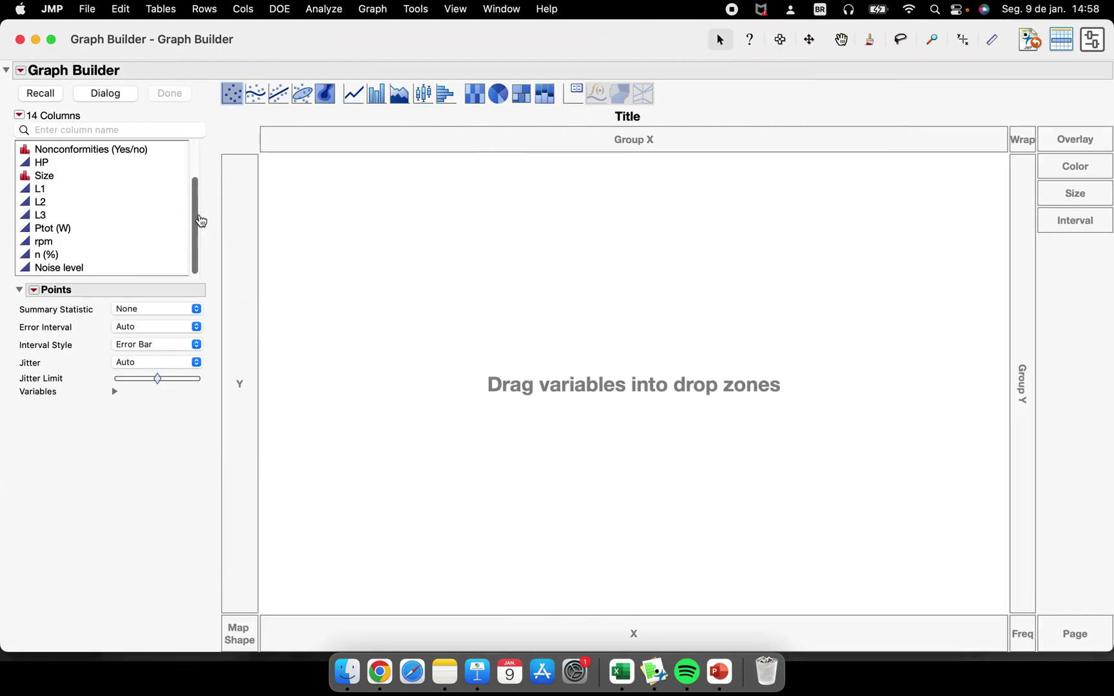
# Step: Place Size on the X axis and highlight the points of individual size categories, ending with the selection cleared
pyautogui.click(108, 177)
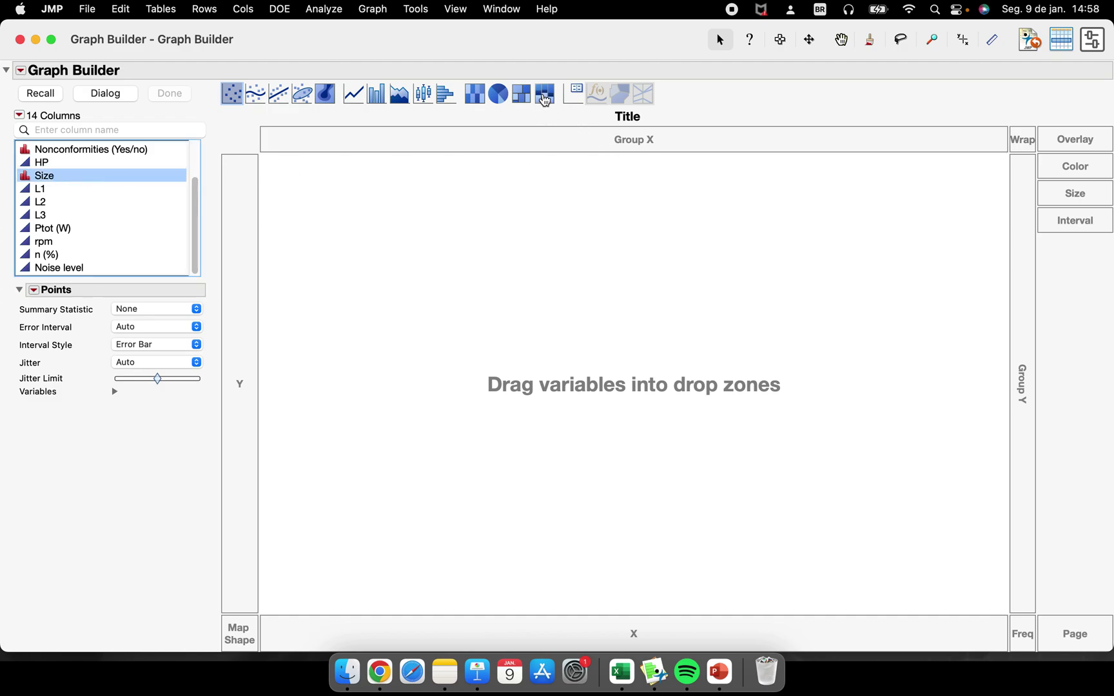
pyautogui.moveTo(87, 176); pyautogui.dragTo(633, 633)
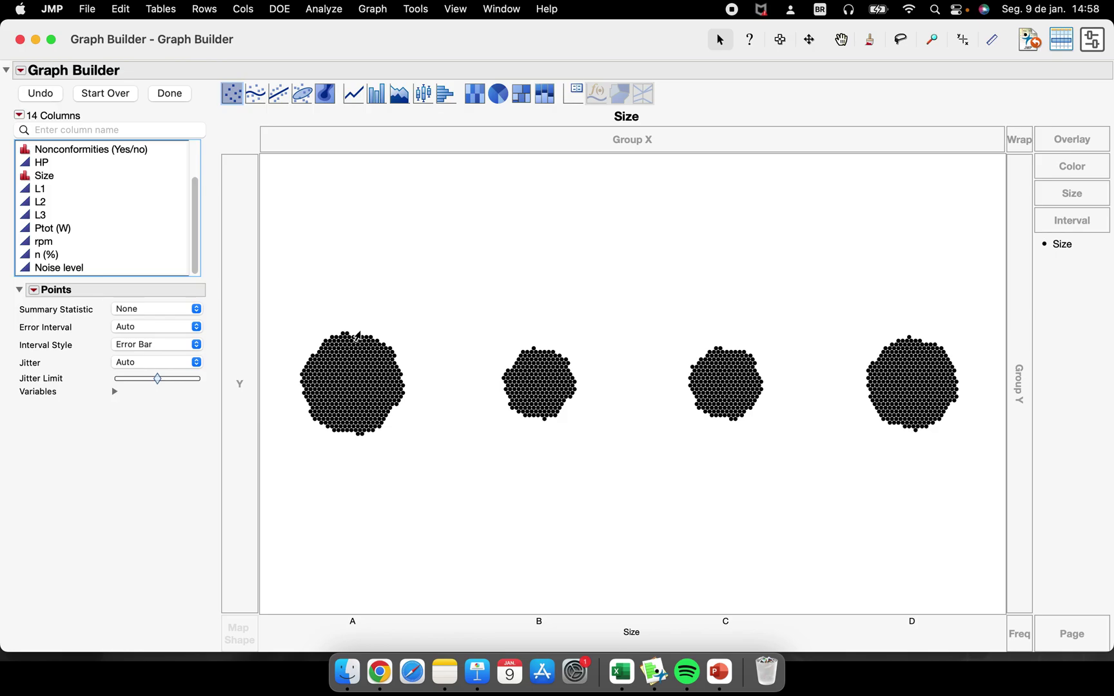
pyautogui.moveTo(279, 306); pyautogui.dragTo(438, 458)
pyautogui.click(522, 379)
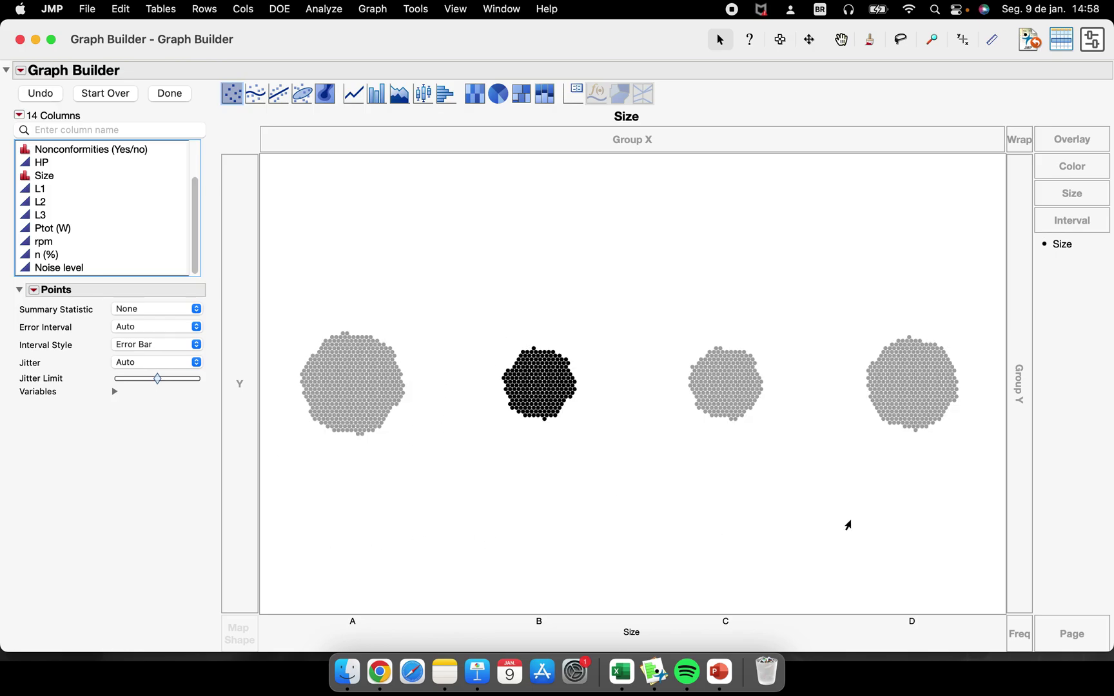
pyautogui.click(976, 455)
# Step: Add Nonconformities (Yes/no) to the Y axis and change the graph to a mosaic plot
pyautogui.moveTo(193, 221); pyautogui.dragTo(196, 163)
pyautogui.click(105, 205)
pyautogui.moveTo(105, 205); pyautogui.dragTo(261, 334)
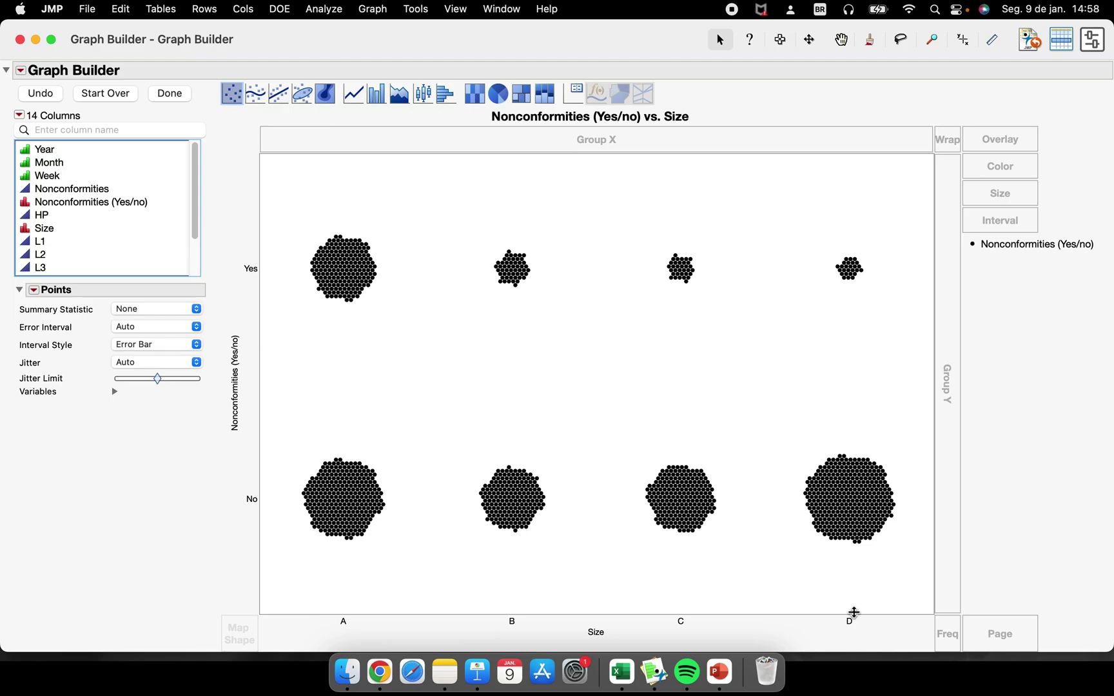
pyautogui.click(547, 98)
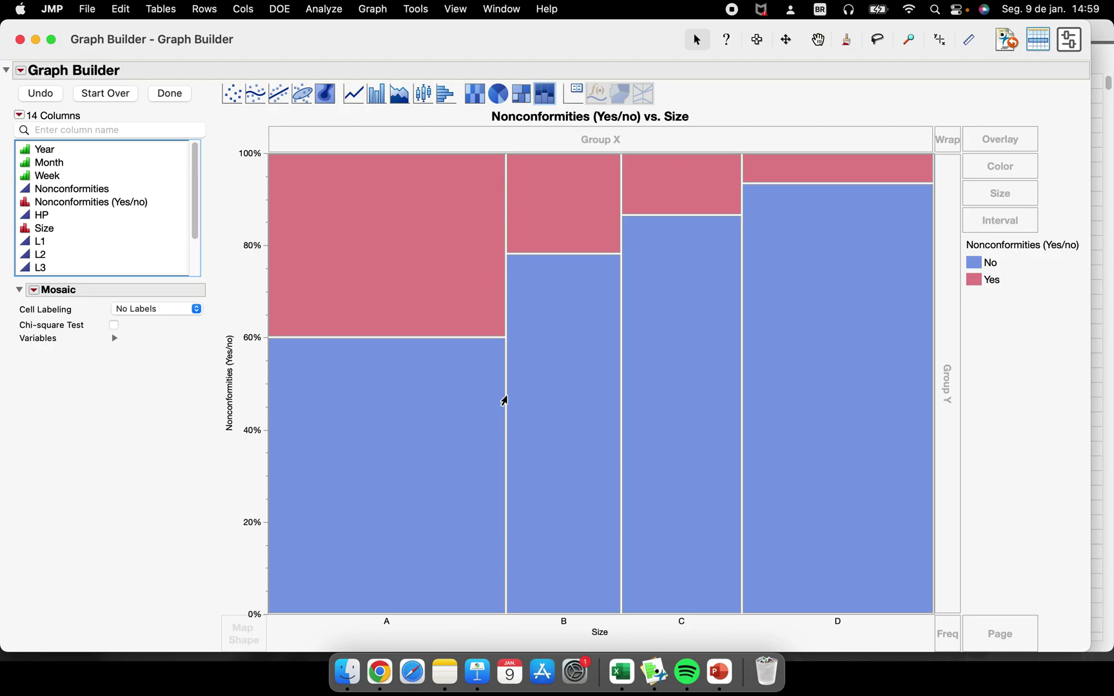
pyautogui.moveTo(380, 635)
pyautogui.mouseDown()
pyautogui.moveTo(410, 624)
pyautogui.moveTo(397, 635)
pyautogui.mouseUp()
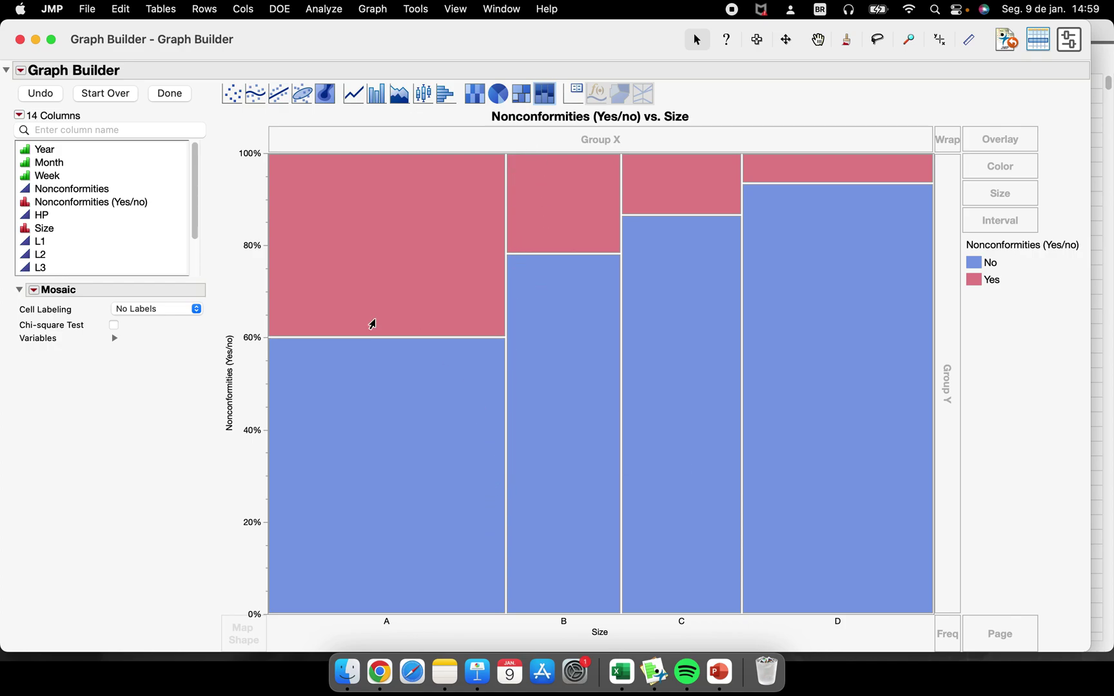
# Step: Examine the Yes and No cells of size A in the mosaic plot and compare them with size C
pyautogui.moveTo(451, 273)
pyautogui.moveTo(436, 242)
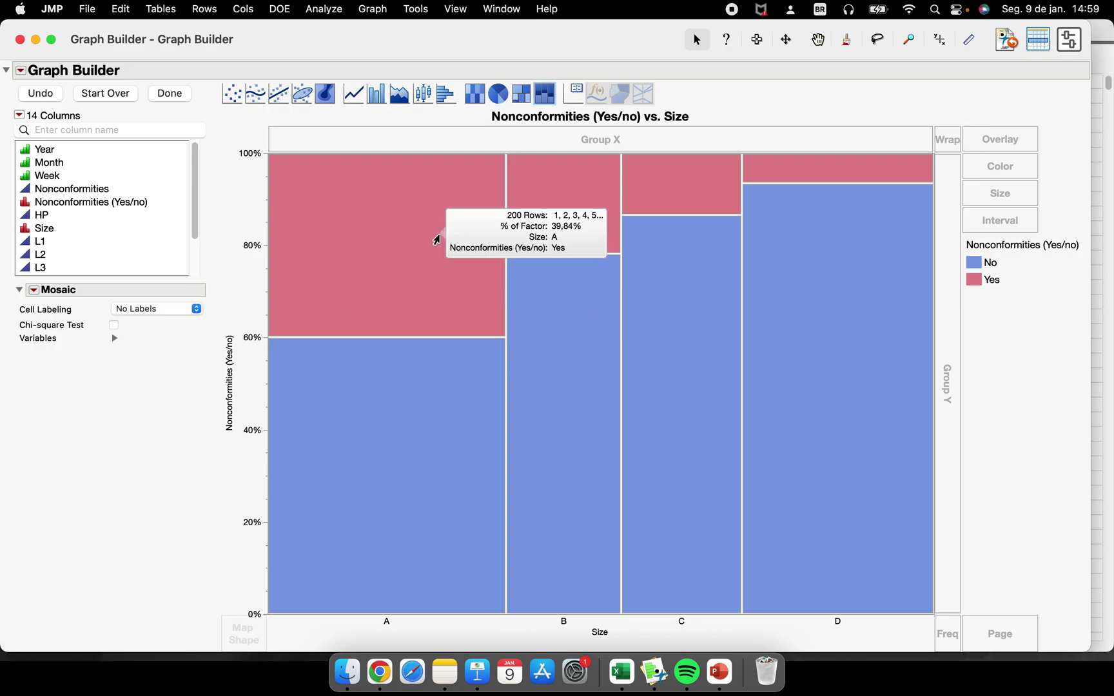
pyautogui.click(387, 234)
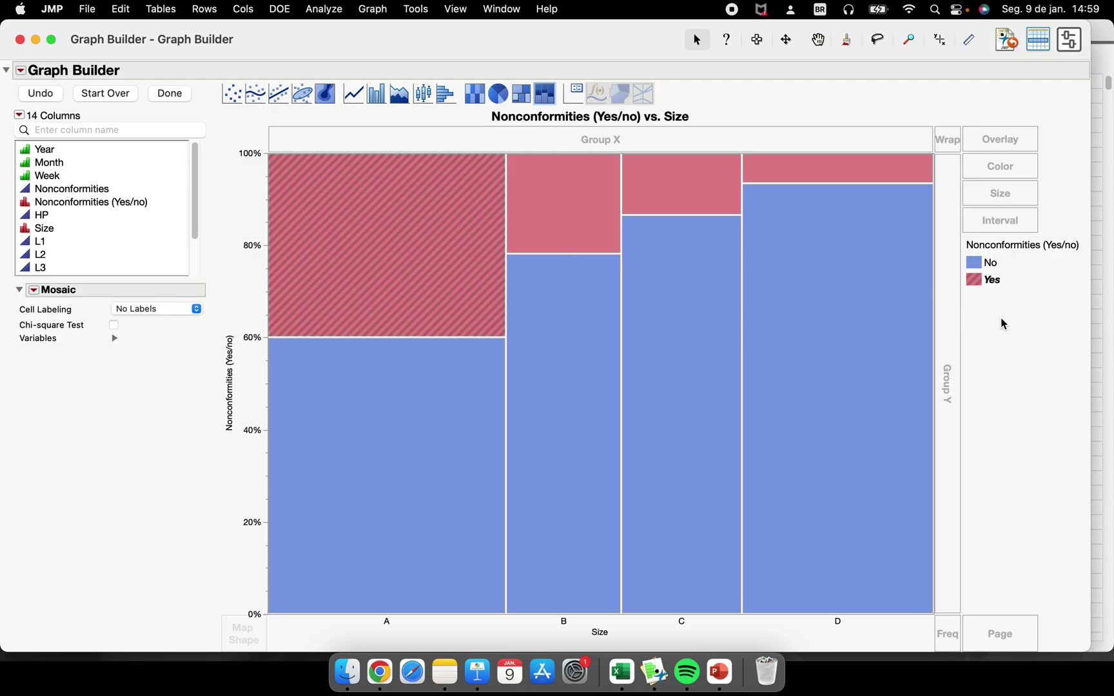
pyautogui.moveTo(977, 301)
pyautogui.mouseDown()
pyautogui.moveTo(1001, 303)
pyautogui.moveTo(1006, 275)
pyautogui.moveTo(956, 284)
pyautogui.moveTo(997, 301)
pyautogui.mouseUp()
pyautogui.click(455, 418)
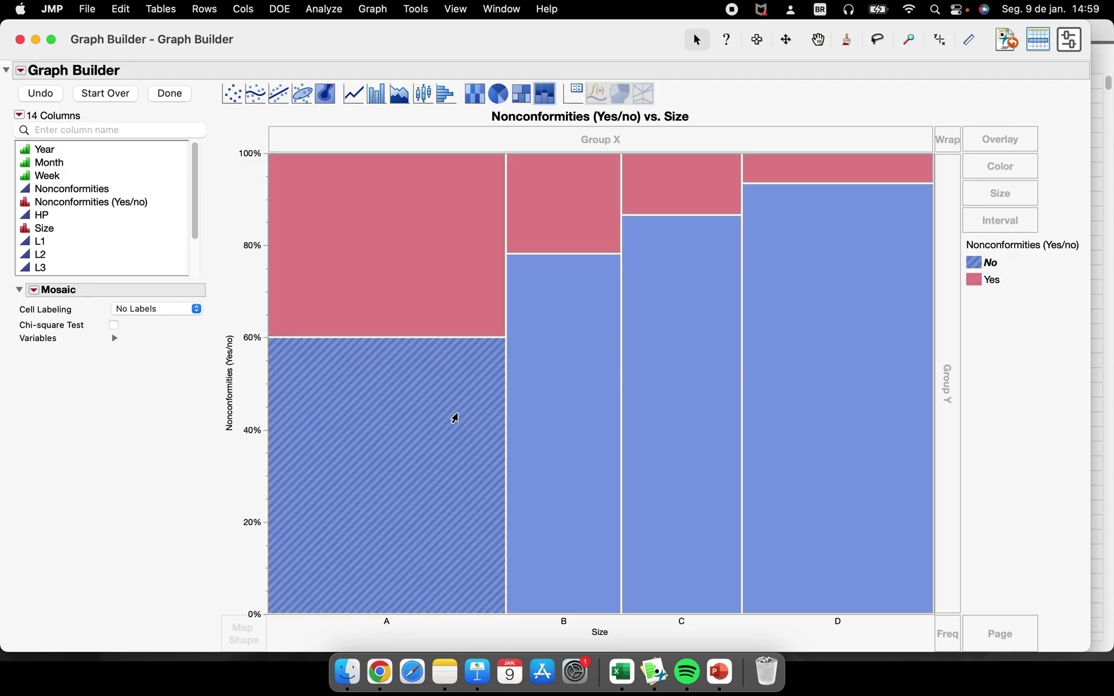
pyautogui.moveTo(651, 363)
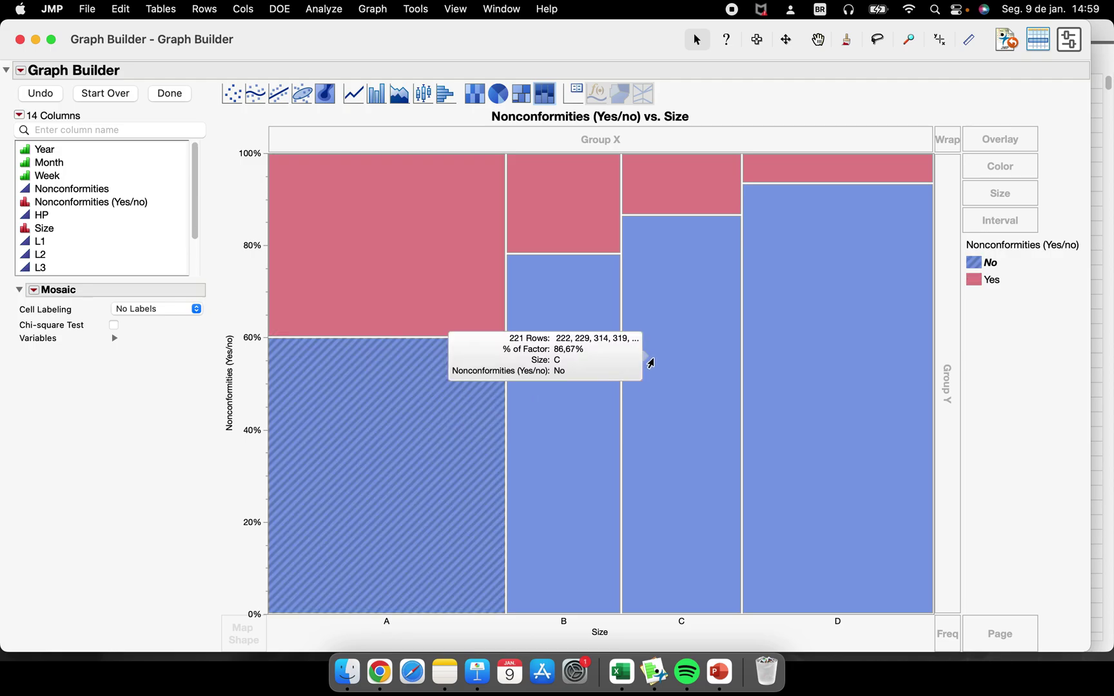
pyautogui.moveTo(412, 405)
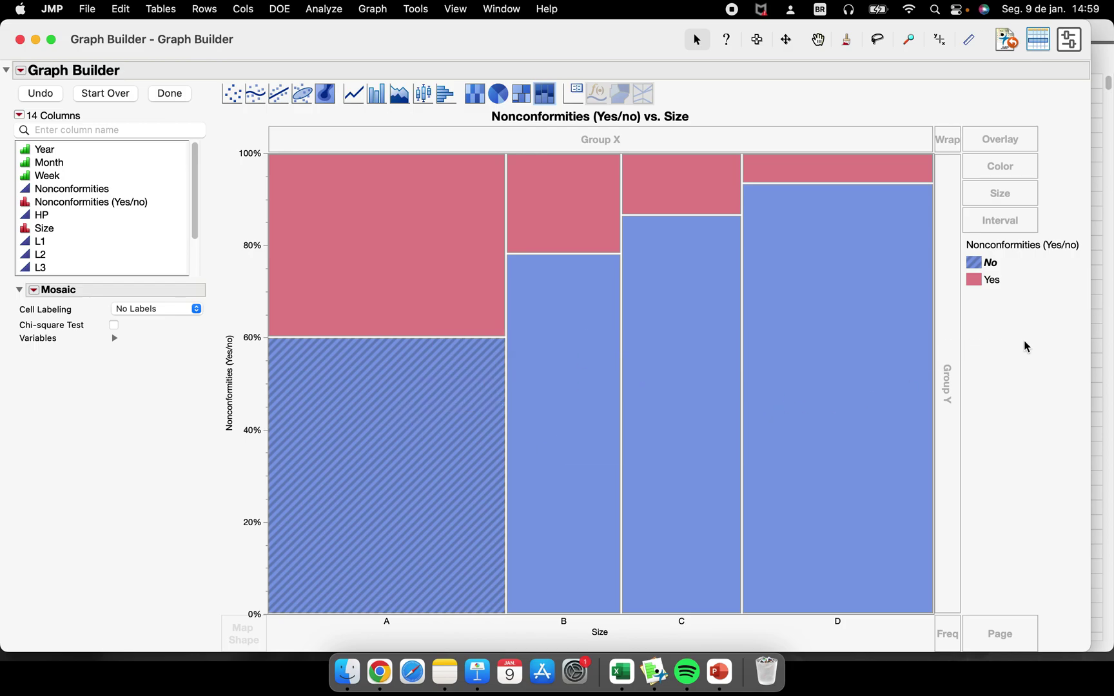
# Step: Set the mosaic fill color to dark green for No and dark red for Yes, and clear the selection
pyautogui.rightClick(975, 264)
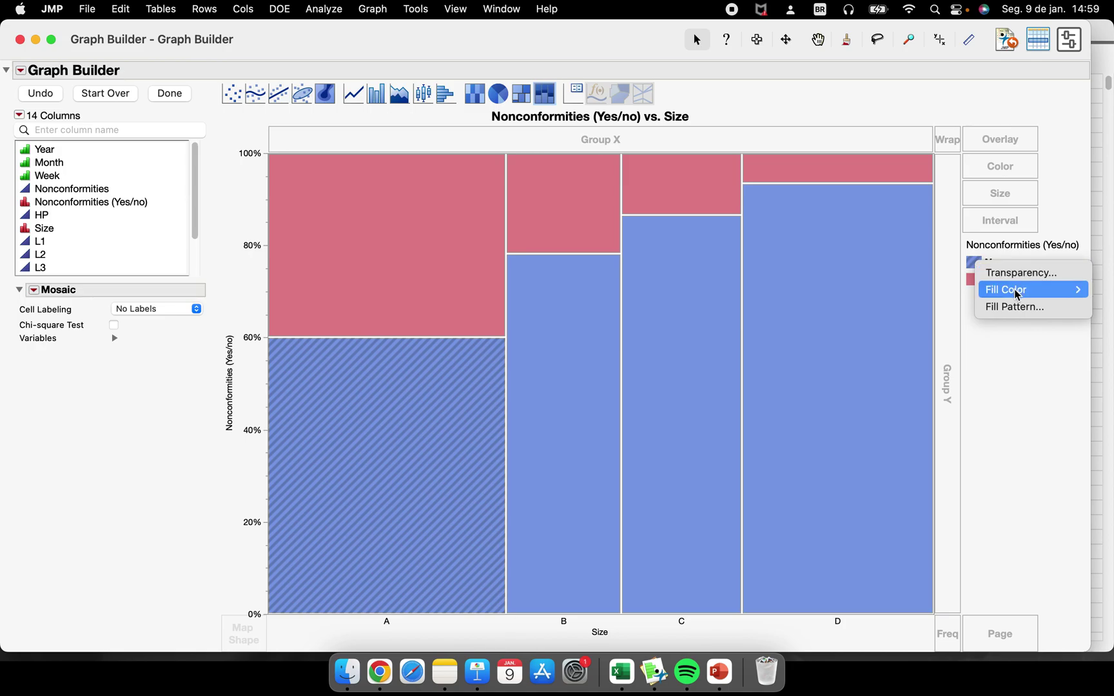
pyautogui.moveTo(1017, 295)
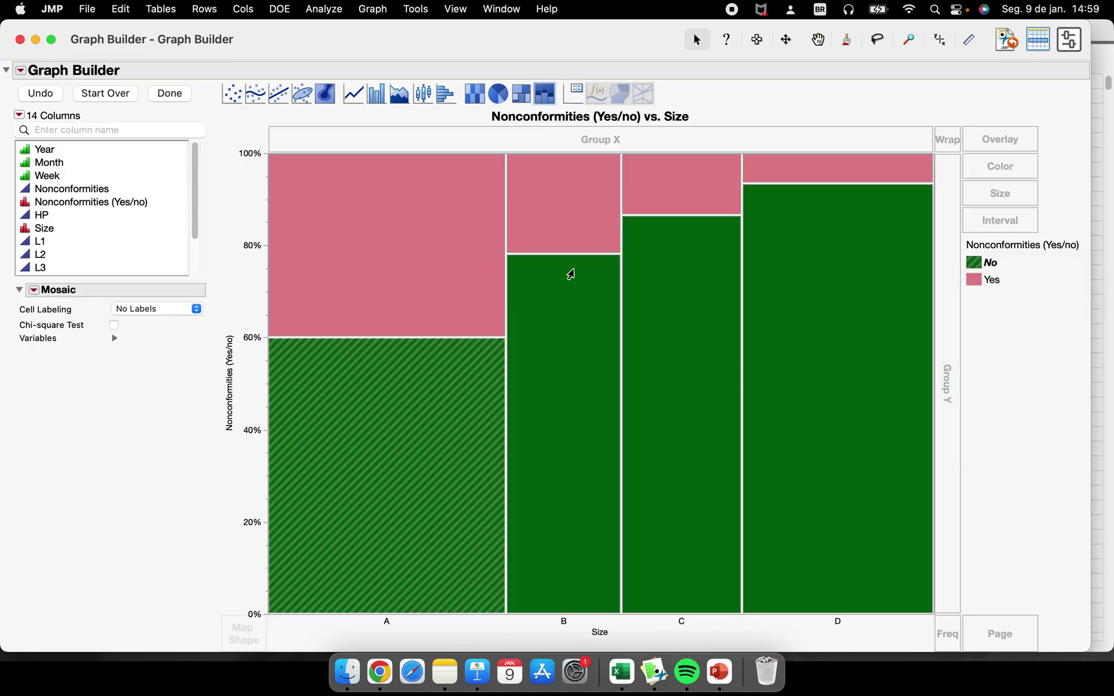
pyautogui.rightClick(977, 279)
pyautogui.moveTo(1012, 303)
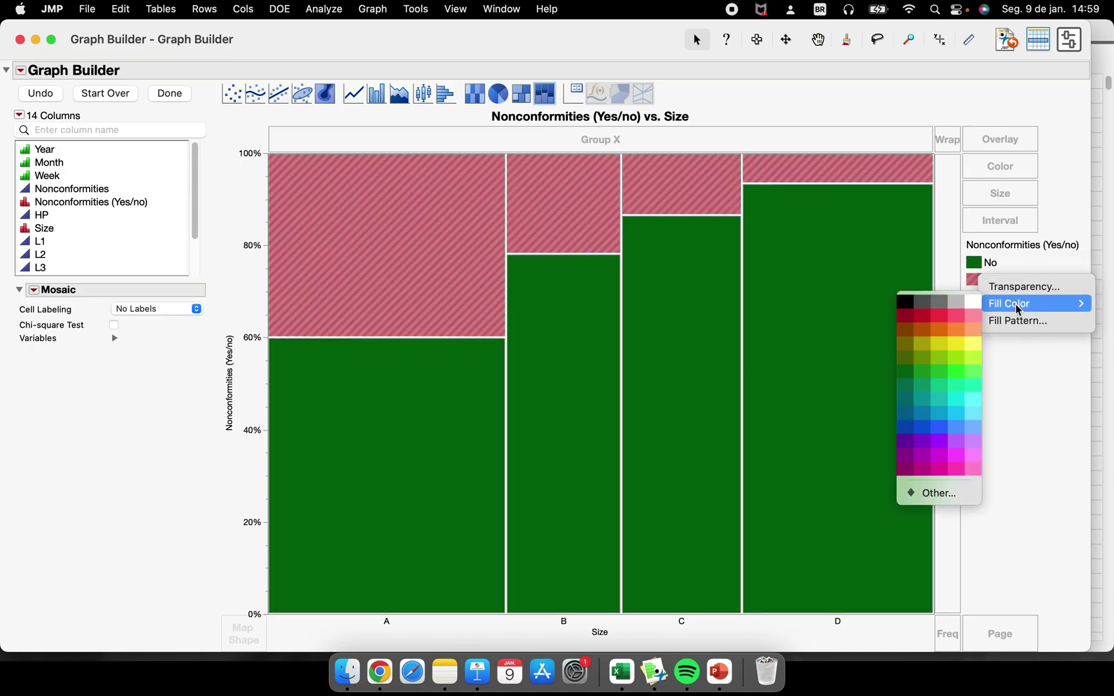
pyautogui.click(898, 319)
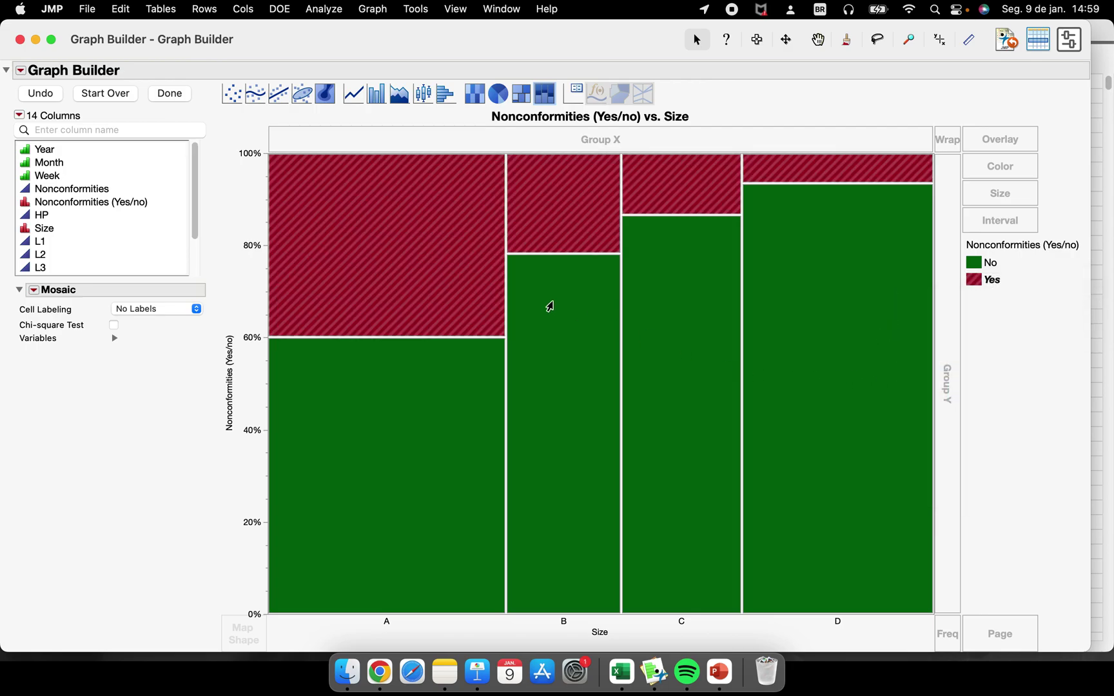
pyautogui.click(461, 243)
pyautogui.click(469, 279)
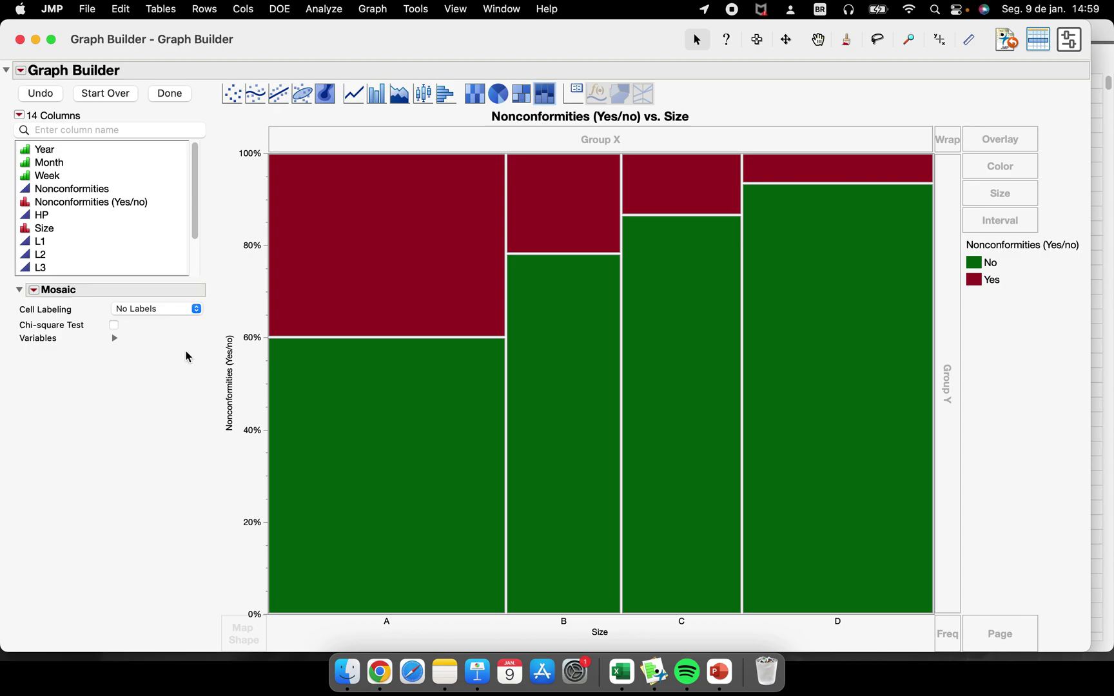
# Step: Label the mosaic cells by count and switch the cell labeling to percent
pyautogui.click(179, 309)
pyautogui.click(176, 326)
pyautogui.click(169, 313)
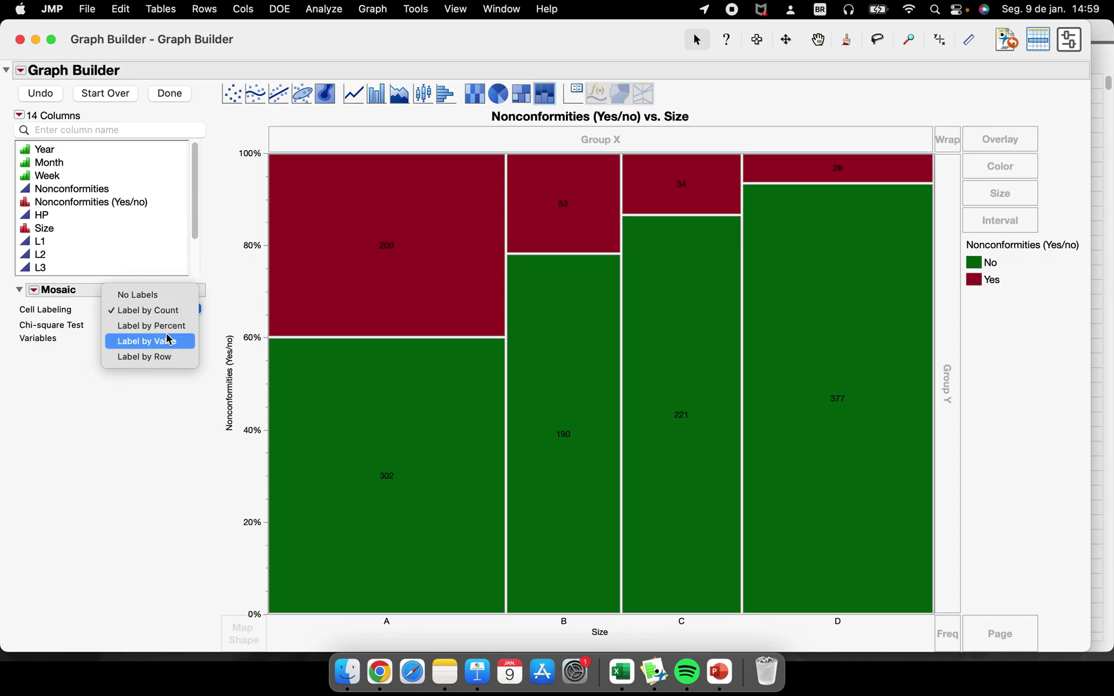
pyautogui.click(169, 325)
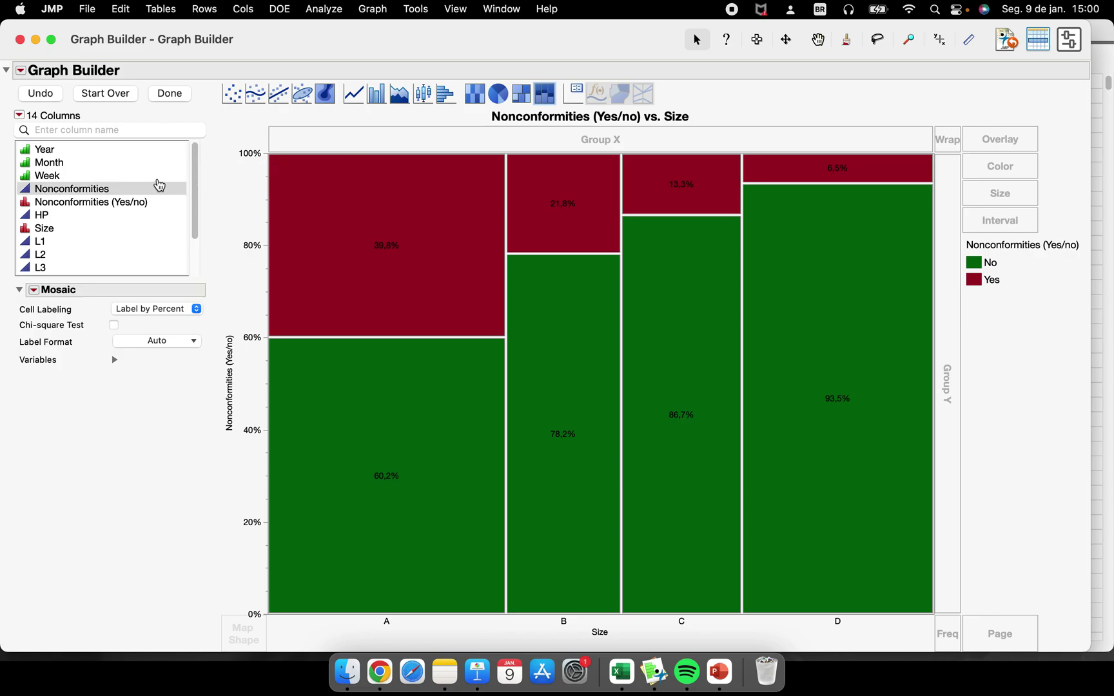
# Step: Discard the mosaic plot by starting over with an empty graph, and enlarge the graph window
pyautogui.click(58, 152)
pyautogui.moveTo(61, 154); pyautogui.dragTo(244, 231)
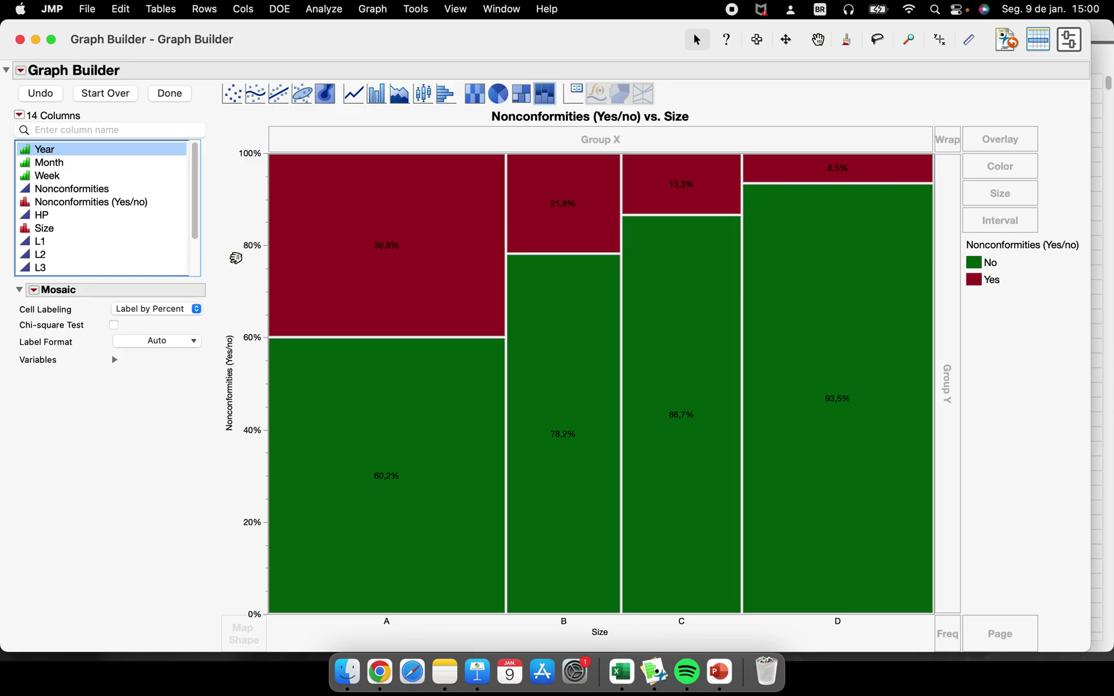
pyautogui.click(105, 94)
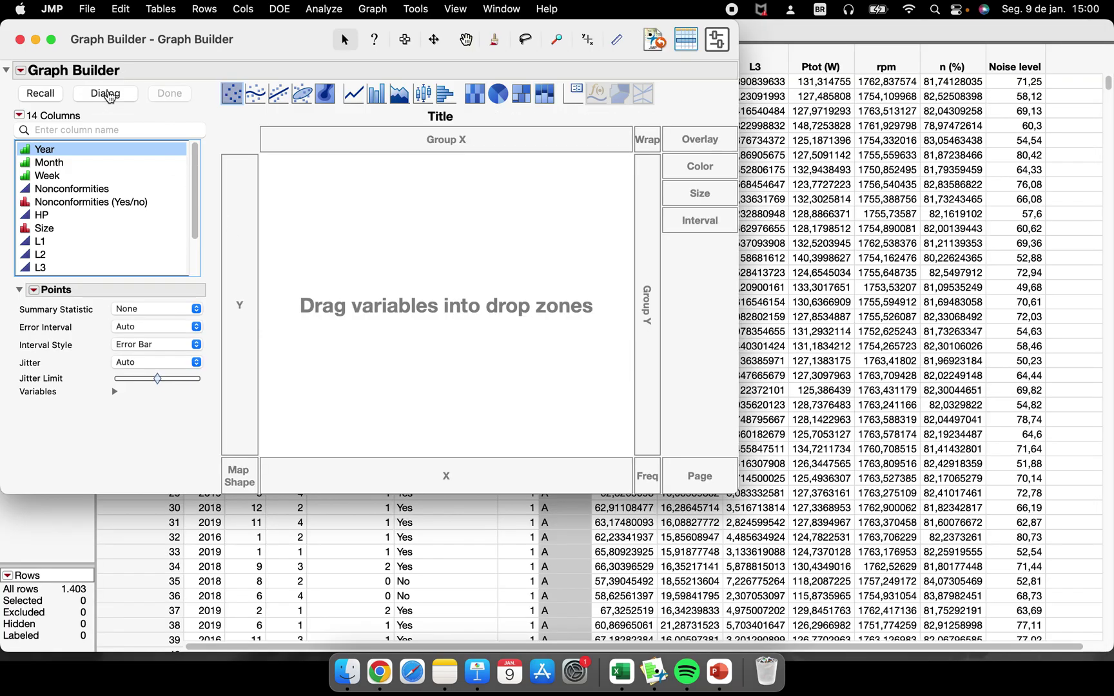
pyautogui.click(52, 39)
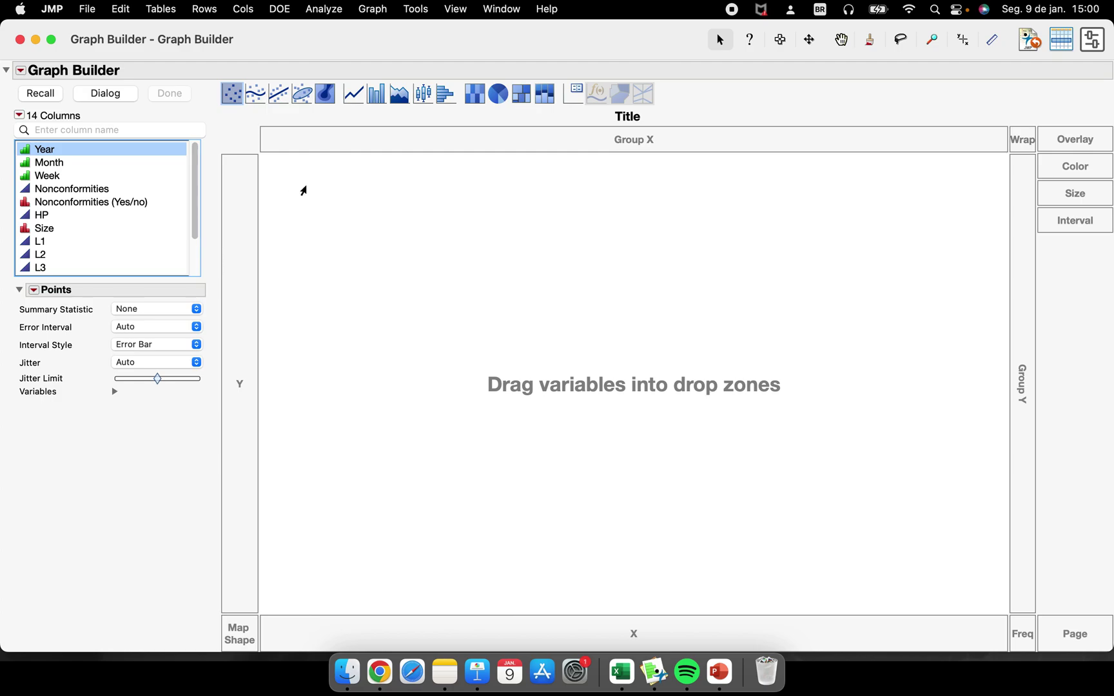
# Step: Plot Ptot (W) on the Y axis against HP on the X axis
pyautogui.moveTo(199, 199); pyautogui.dragTo(205, 237)
pyautogui.click(157, 231)
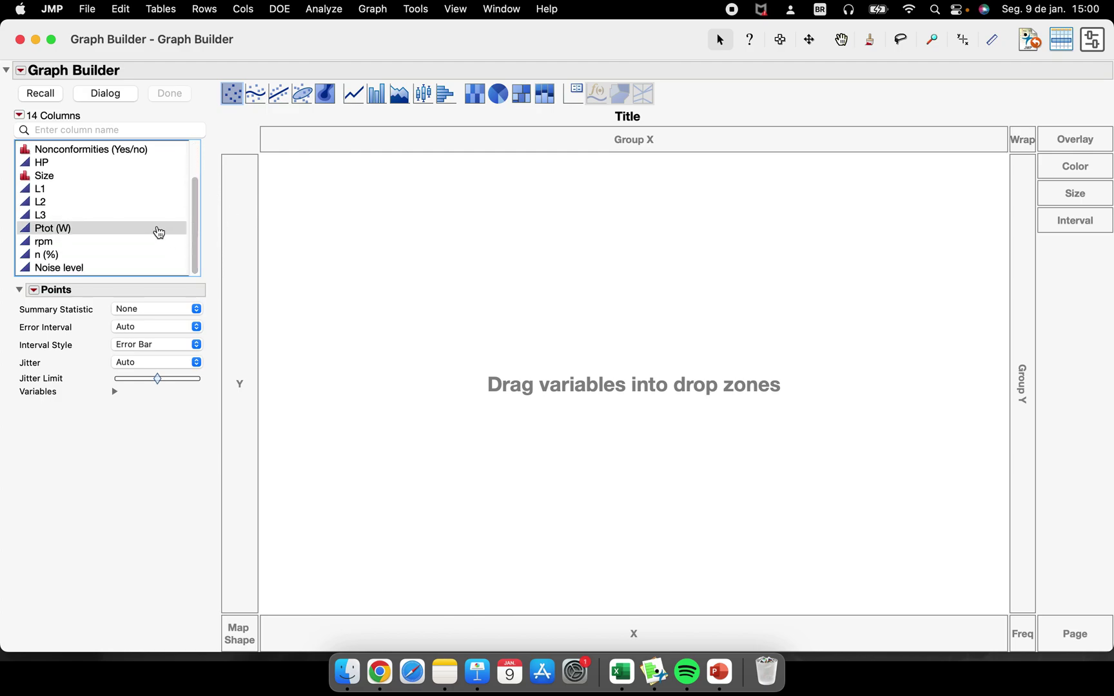
pyautogui.click(122, 220)
pyautogui.click(123, 232)
pyautogui.click(83, 174)
pyautogui.click(102, 163)
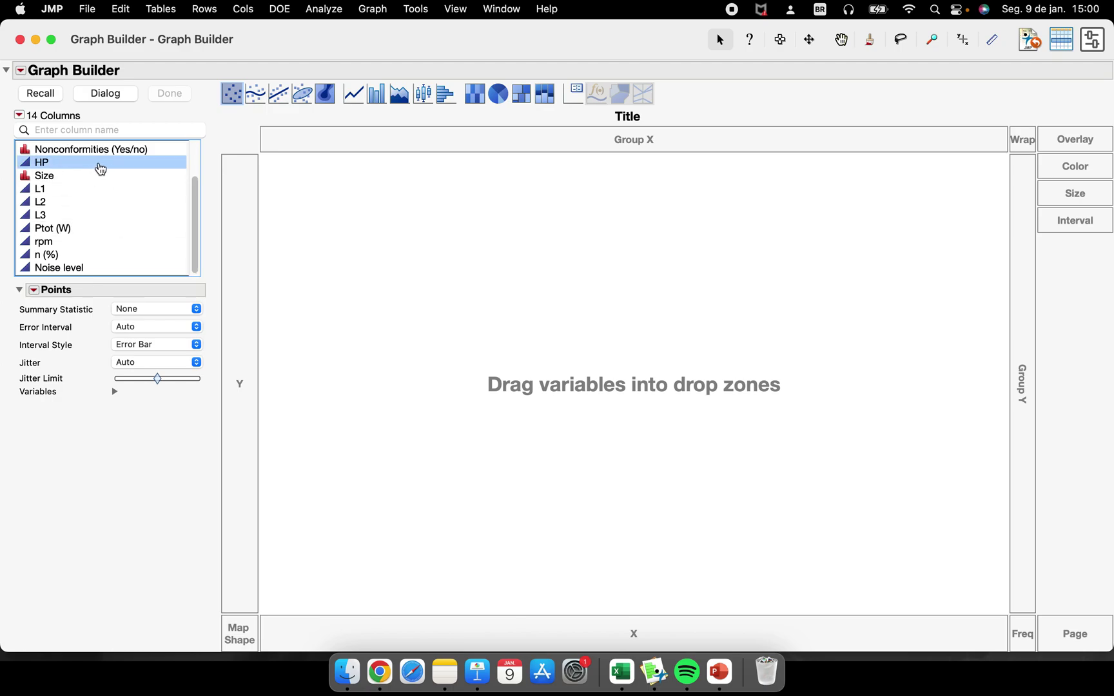
pyautogui.moveTo(101, 169); pyautogui.dragTo(659, 636)
pyautogui.moveTo(76, 229); pyautogui.dragTo(252, 312)
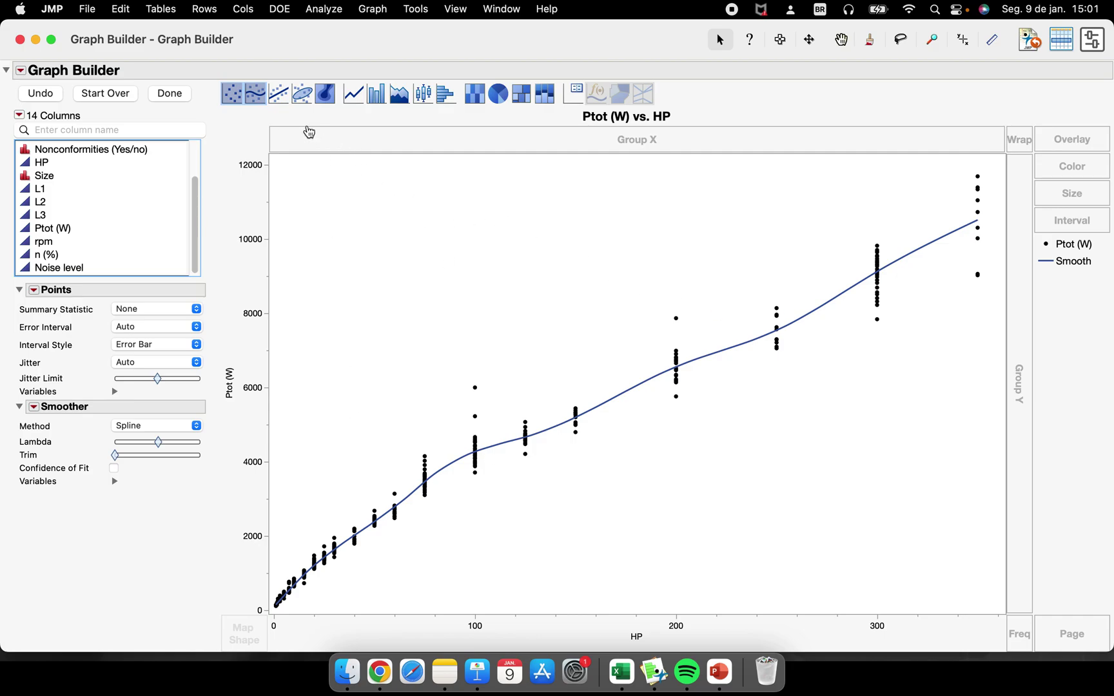
# Step: Replace the smoother with a polynomial line of fit, trying the Quadratic degree and setting it to Cubic
pyautogui.moveTo(271, 111)
pyautogui.mouseDown()
pyautogui.moveTo(287, 104)
pyautogui.moveTo(274, 84)
pyautogui.moveTo(283, 98)
pyautogui.mouseUp()
pyautogui.click(279, 96)
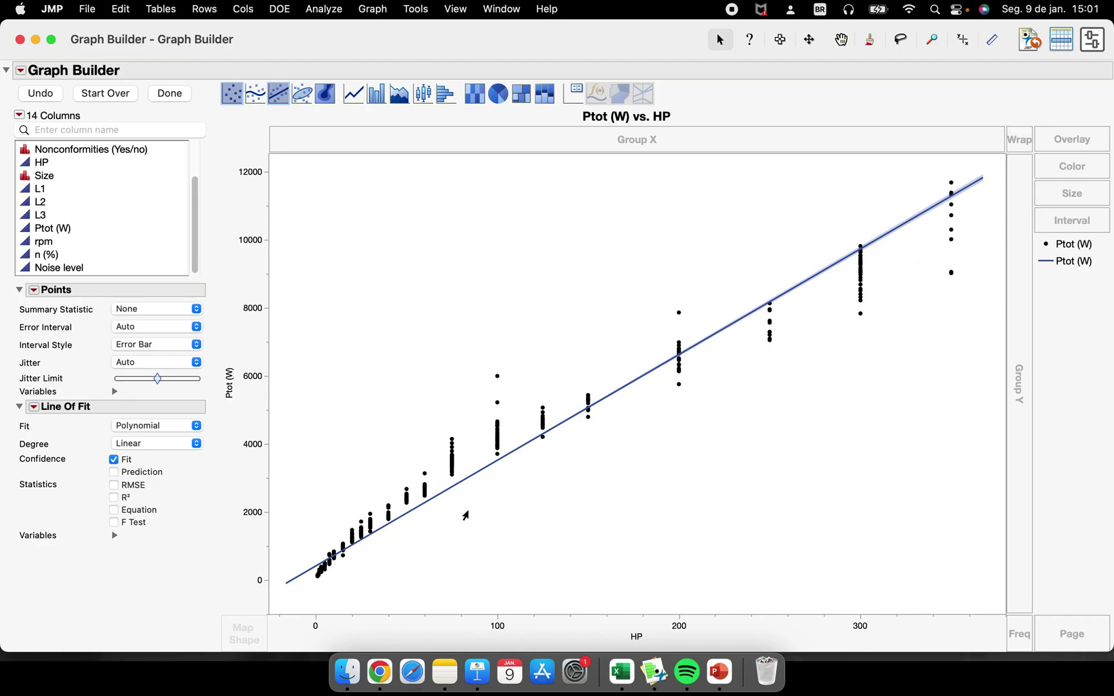
pyautogui.click(163, 444)
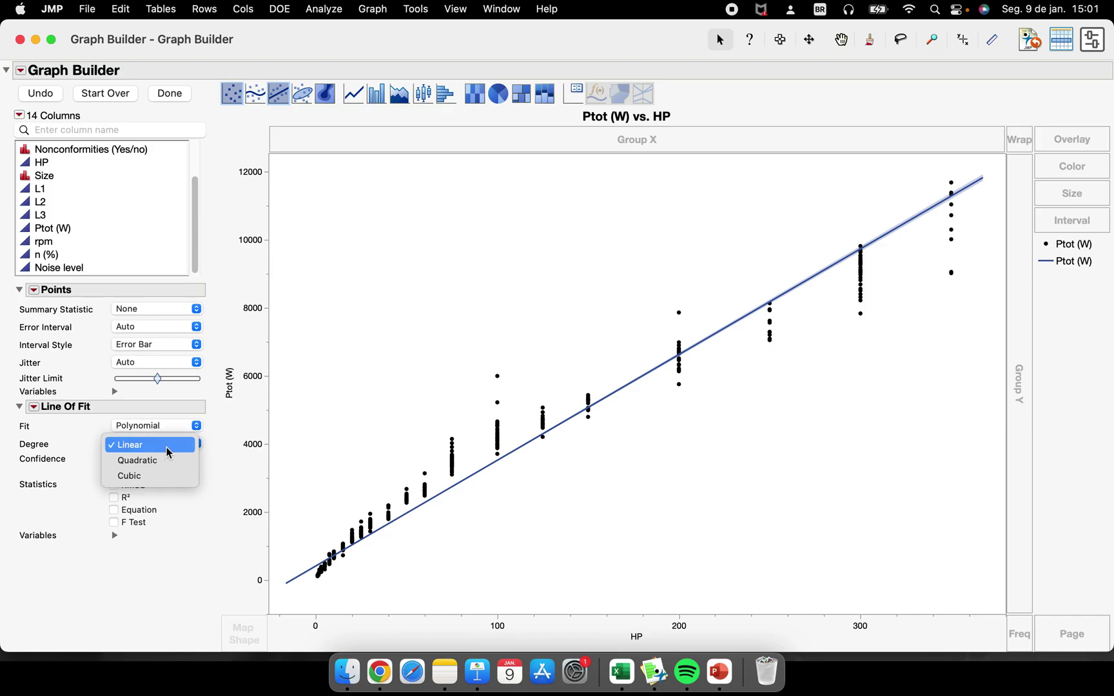
pyautogui.click(164, 460)
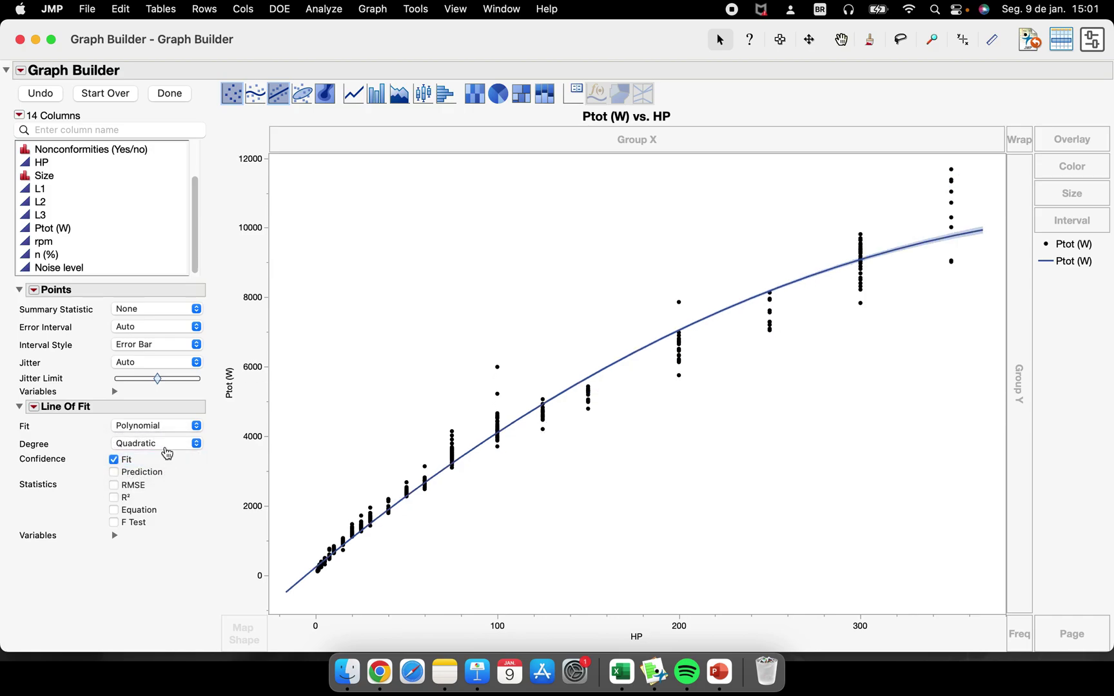
pyautogui.click(165, 446)
pyautogui.click(166, 461)
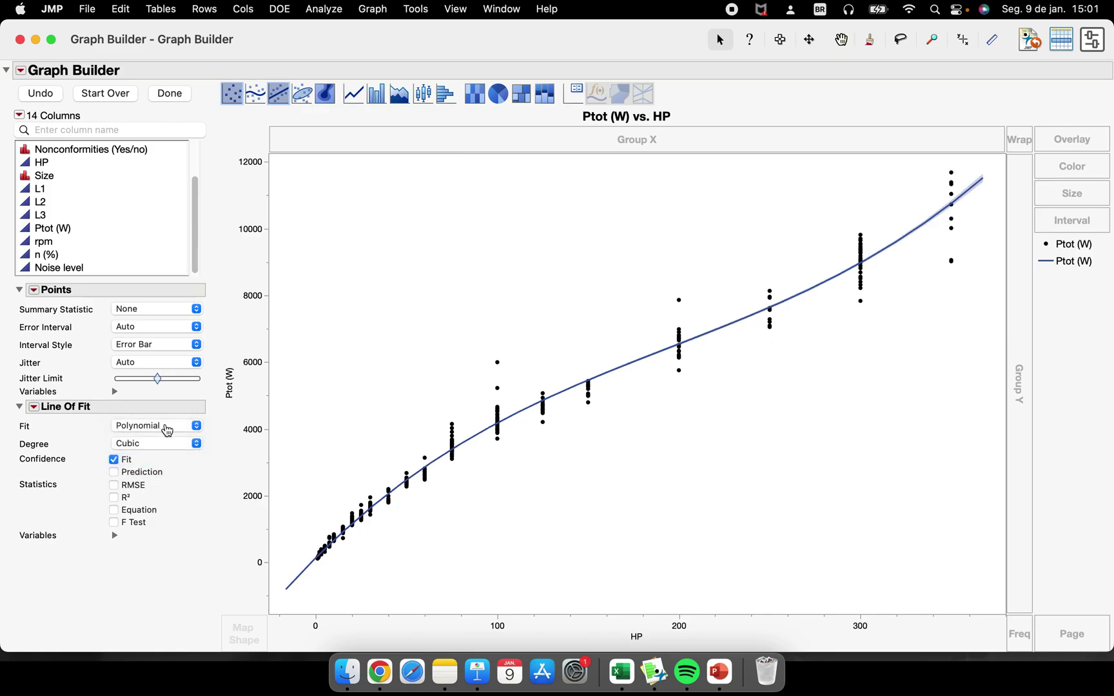
# Step: Show the R², equation and F test statistics for the line of fit and add its prediction confidence band
pyautogui.click(115, 498)
pyautogui.click(114, 510)
pyautogui.click(115, 523)
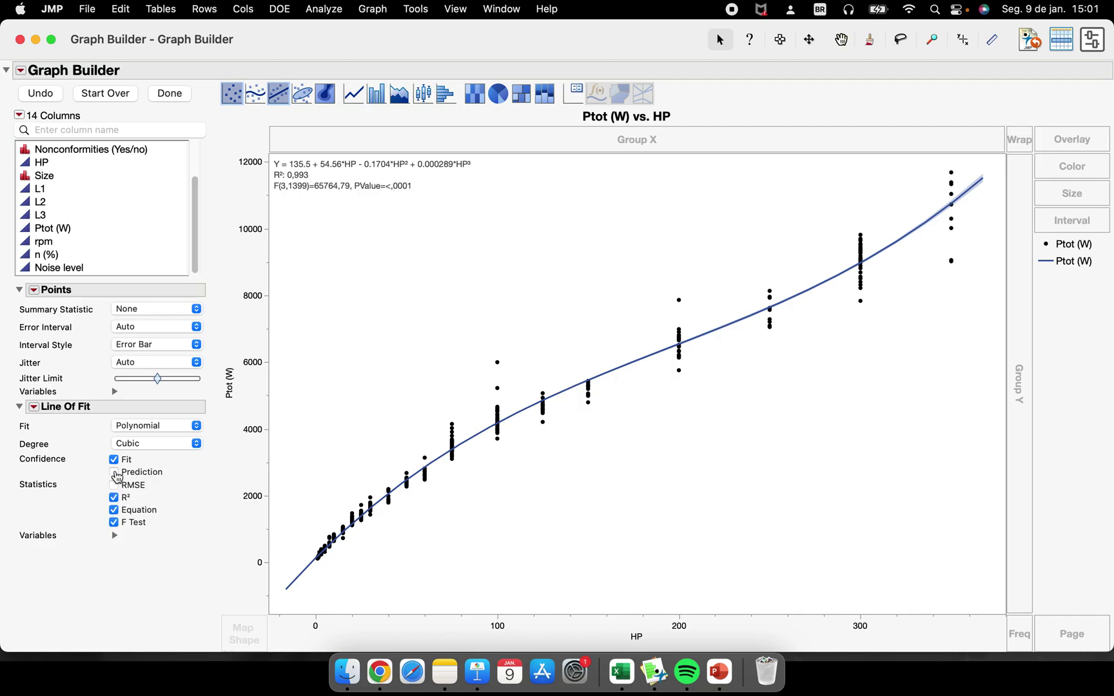
pyautogui.click(115, 472)
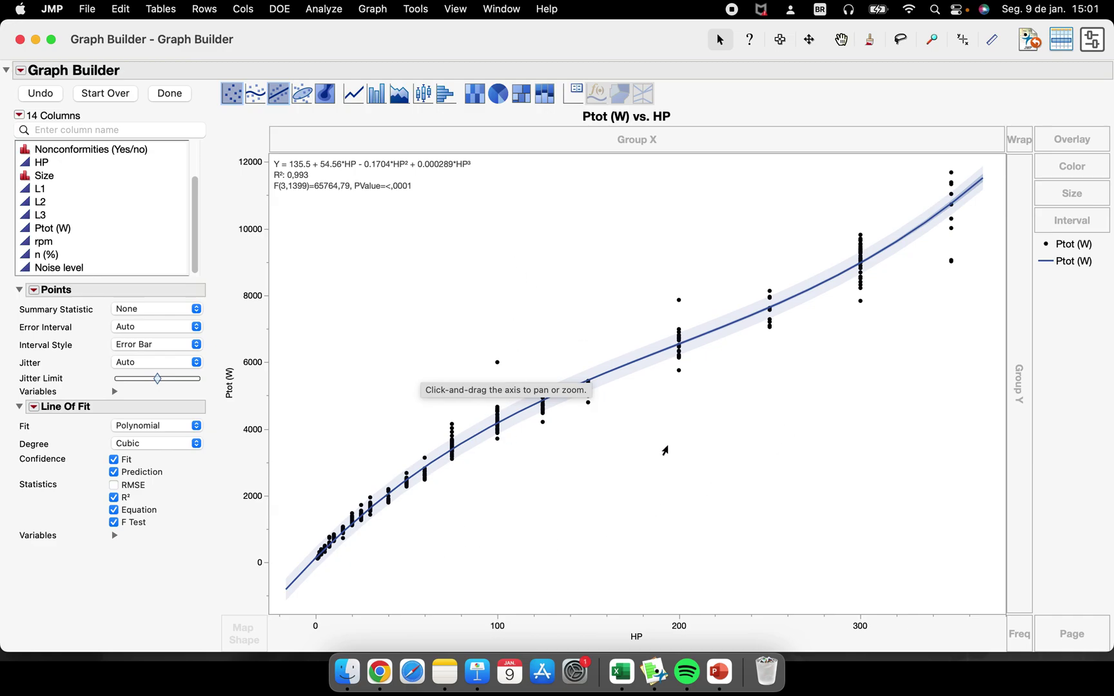
# Step: Change the degree of the line of fit to Linear, passing through Quadratic
pyautogui.click(167, 445)
pyautogui.click(166, 427)
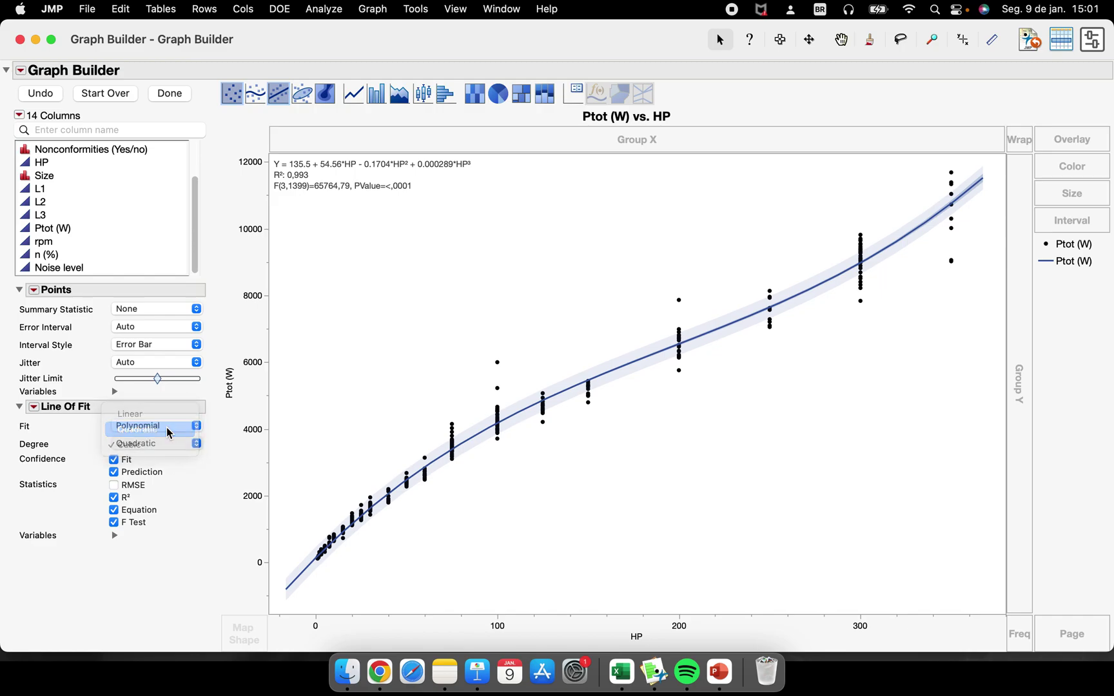
pyautogui.click(166, 427)
pyautogui.click(165, 501)
pyautogui.click(150, 445)
pyautogui.click(149, 429)
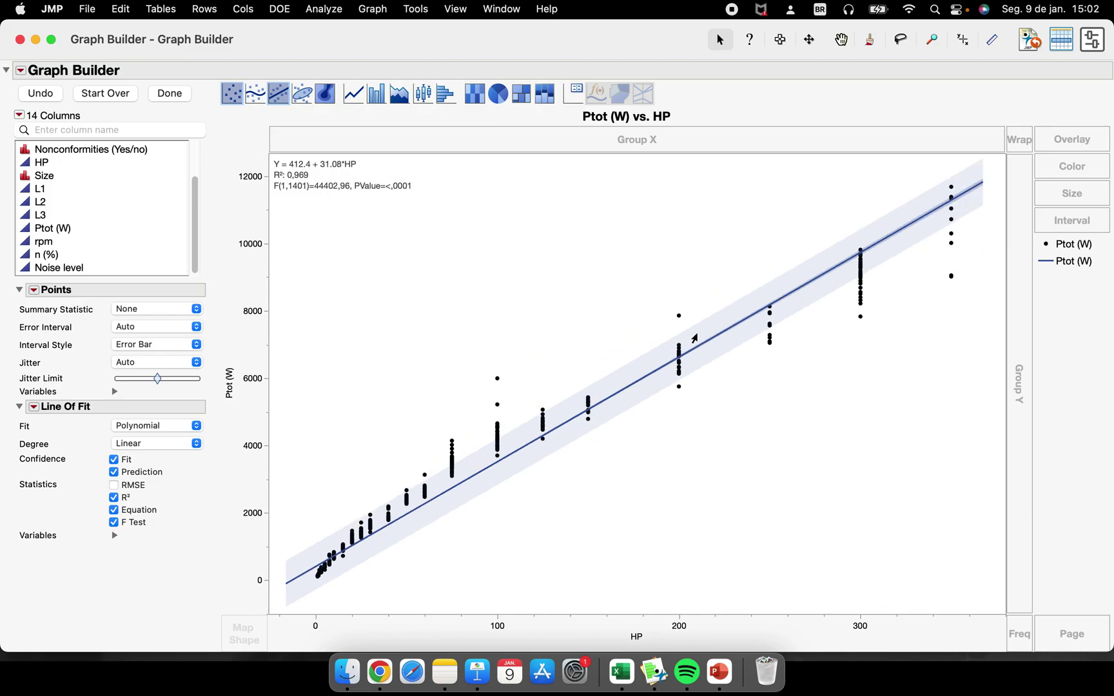
# Step: Group the Ptot (W) vs. HP graph horizontally by Year
pyautogui.scroll(4, 200, 187)
pyautogui.click(119, 149)
pyautogui.moveTo(127, 154); pyautogui.dragTo(638, 141)
pyautogui.click(111, 163)
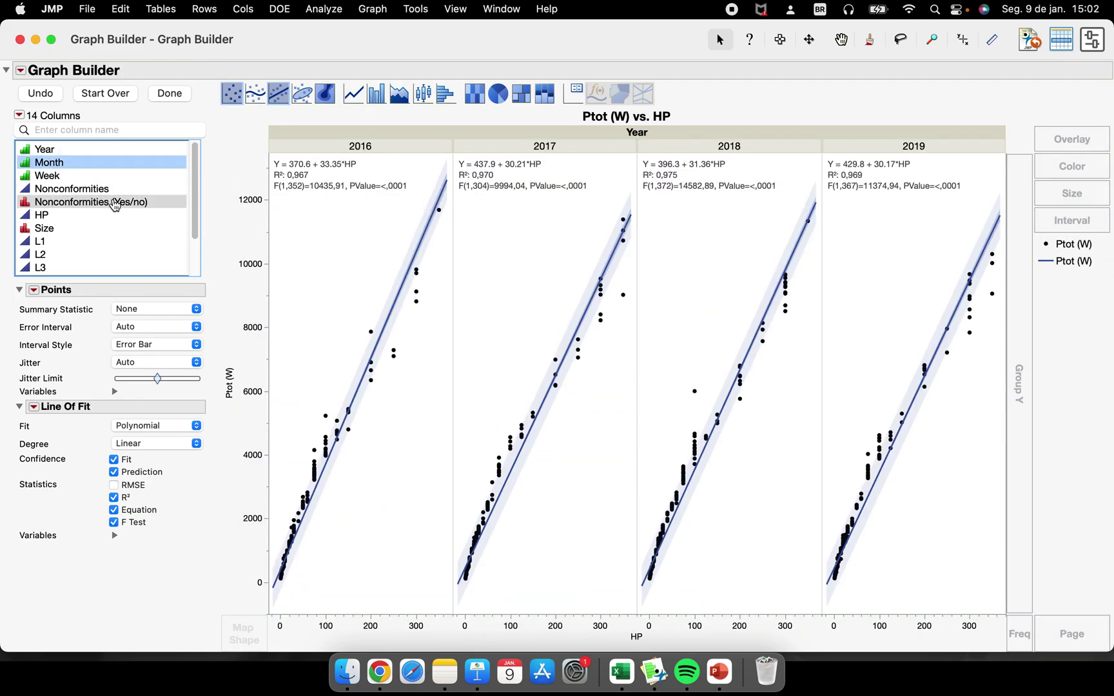
pyautogui.moveTo(195, 196); pyautogui.dragTo(199, 268)
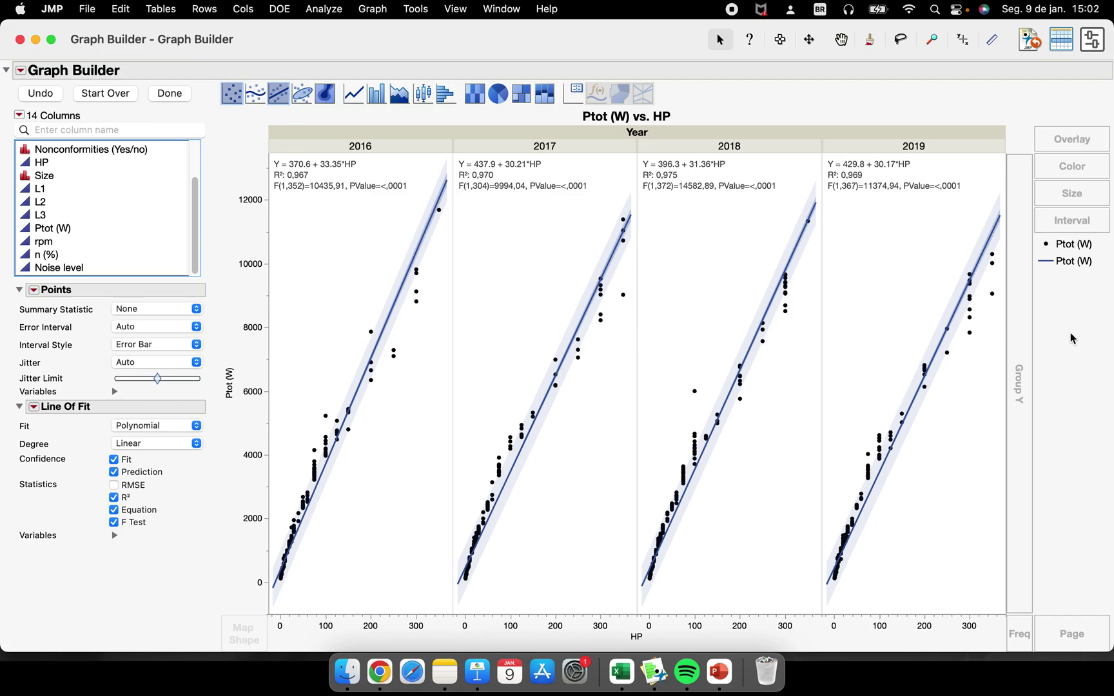
# Step: Minimize the graph window and the data table window to reveal the desktop
pyautogui.click(36, 40)
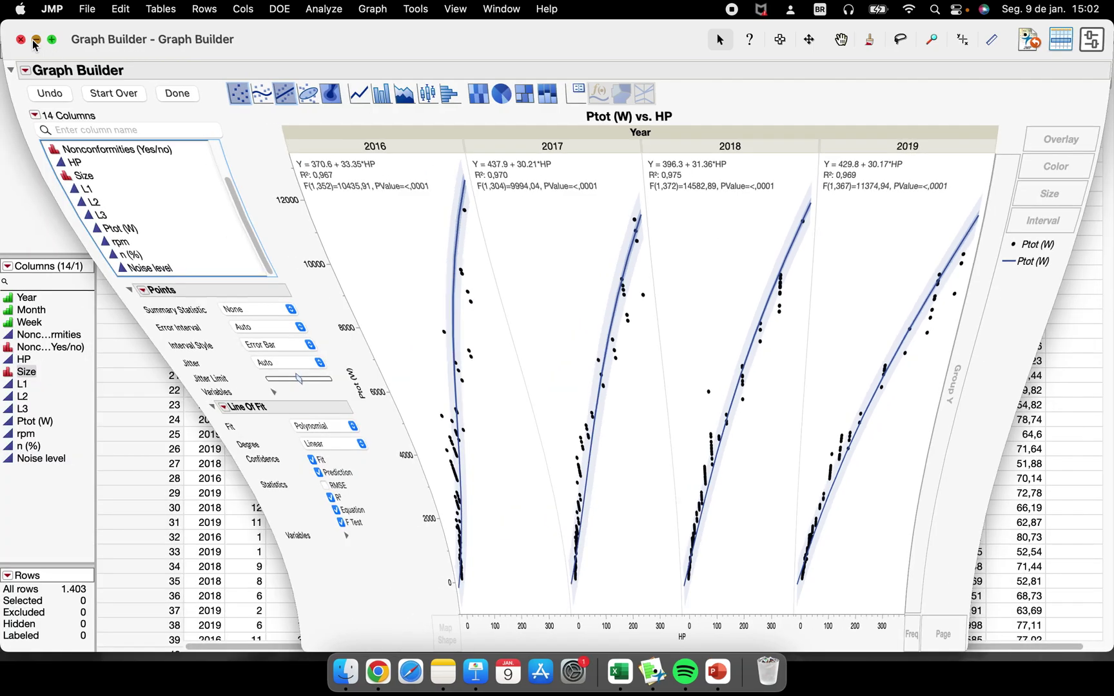
pyautogui.click(27, 30)
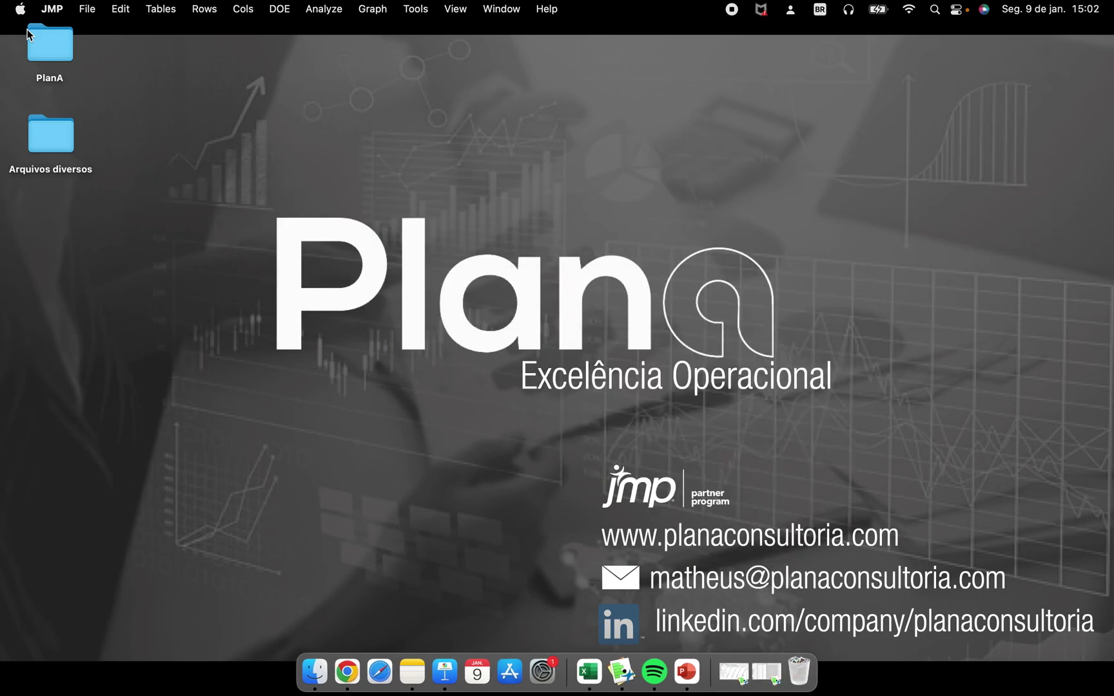